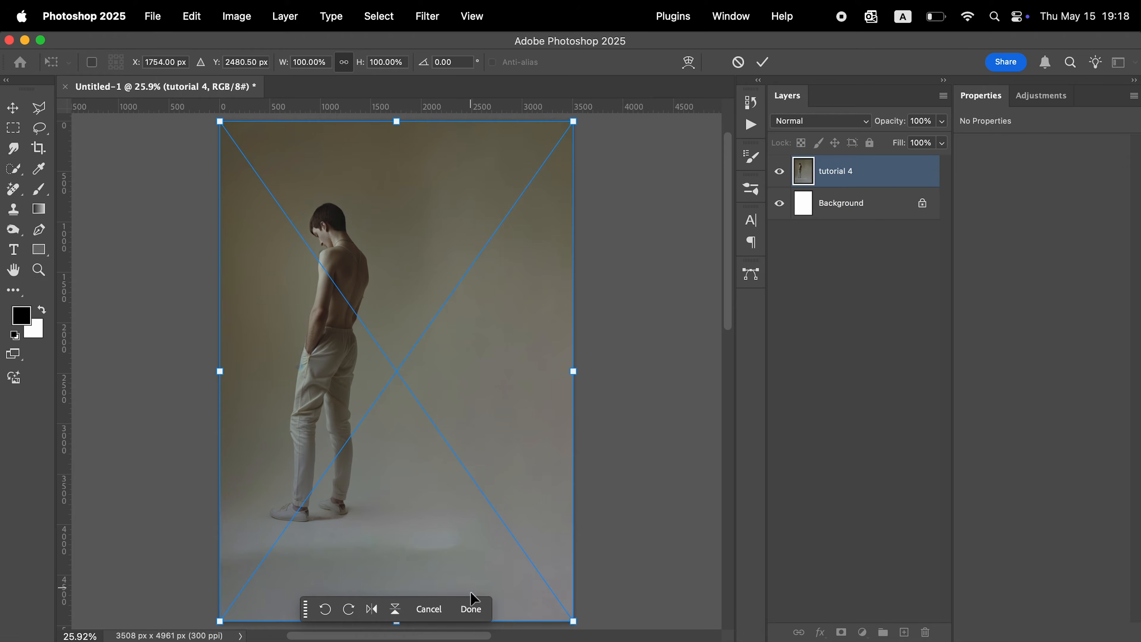
- Commit the placed tutorial 4 image at its current size and select its layer
left_click(466, 607)
left_click(610, 532)
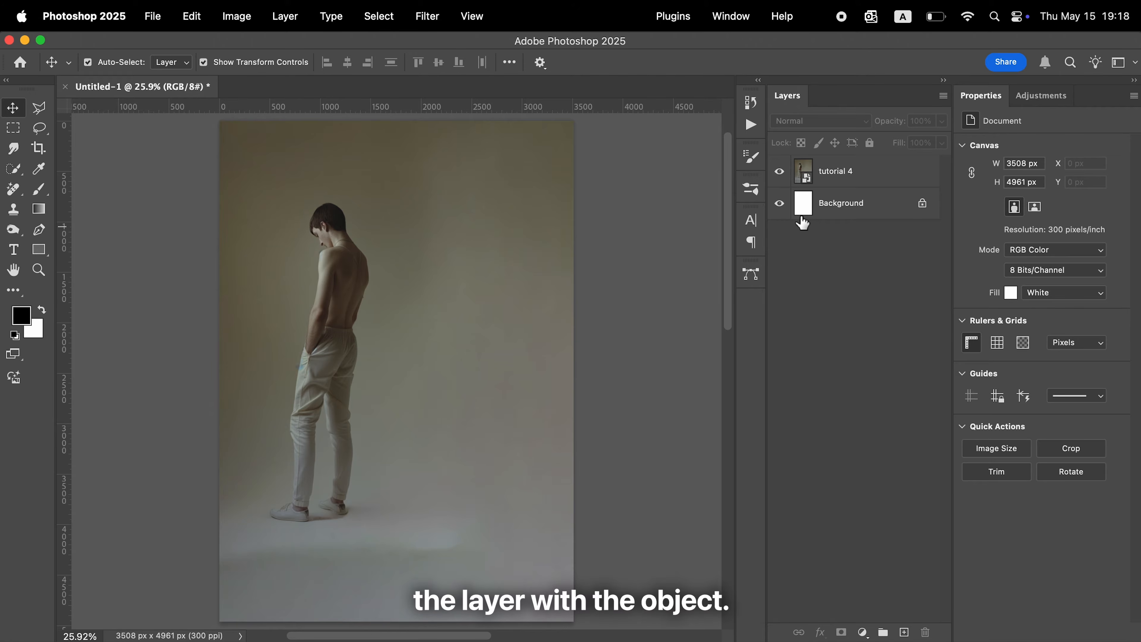
left_click(830, 182)
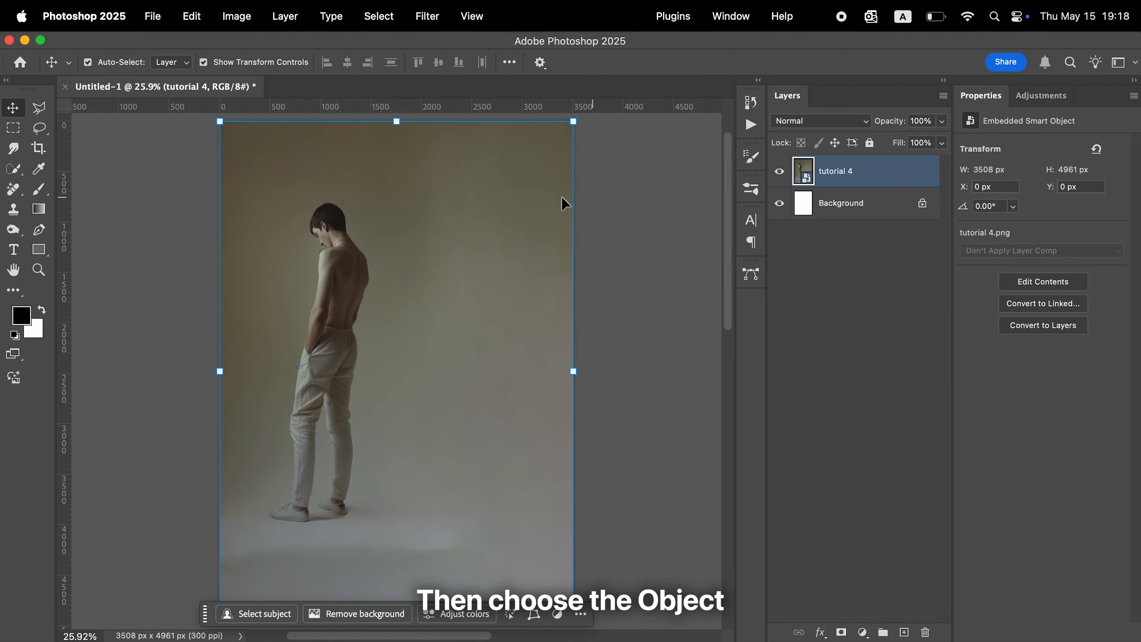
- Select the standing man with Select Subject in Cloud mode, and add the missed part of the rear shoe with Quick Selection
left_click(19, 179)
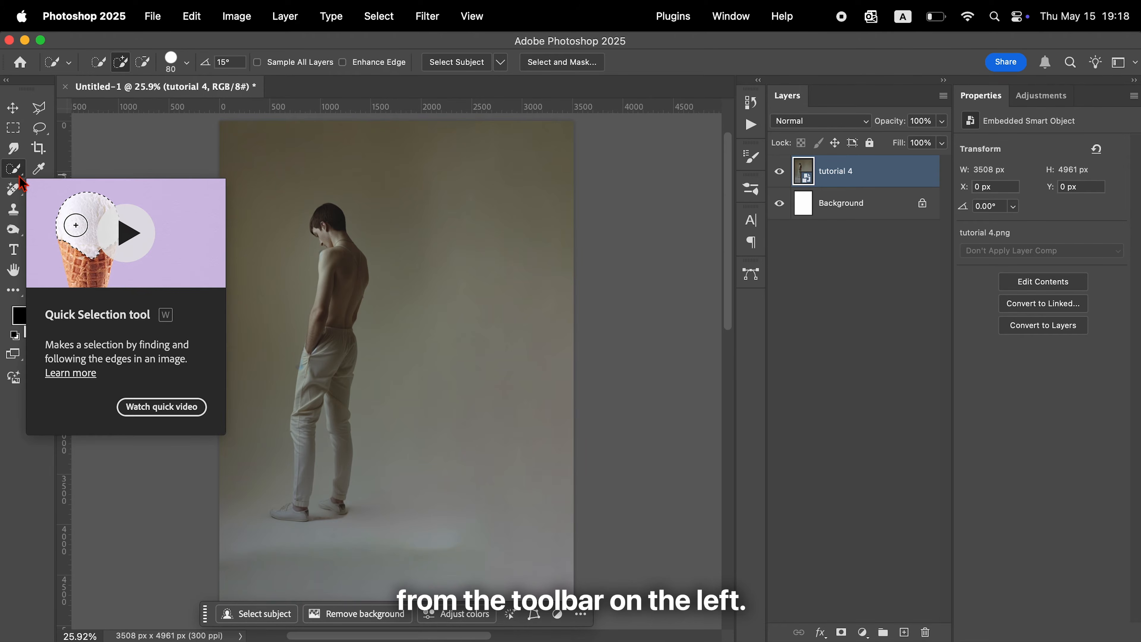
left_click(501, 63)
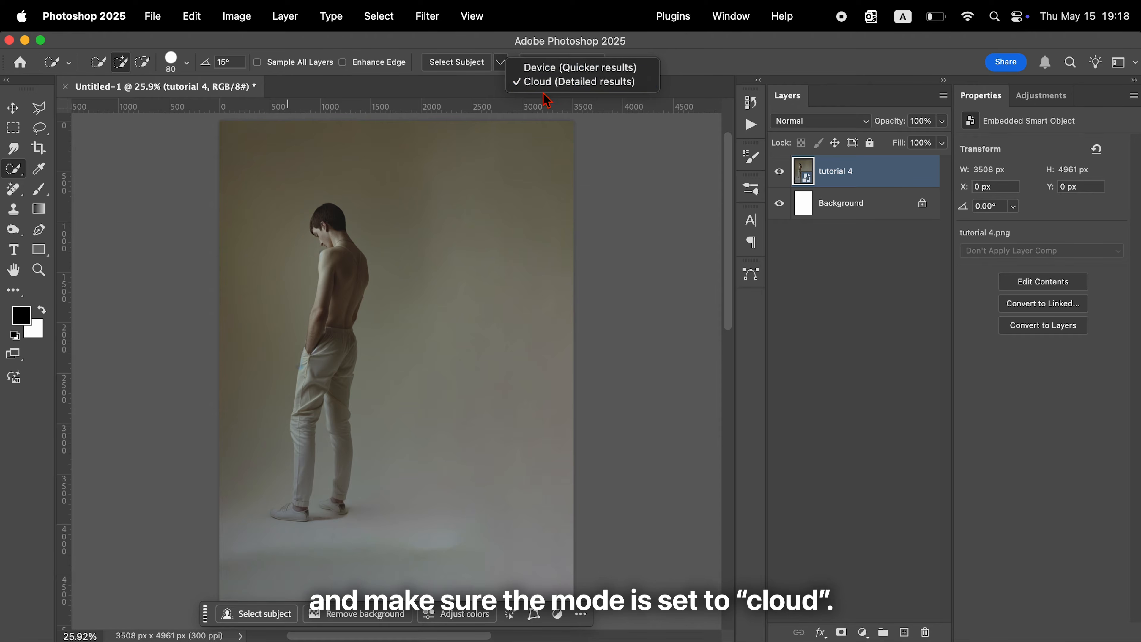
left_click(501, 71)
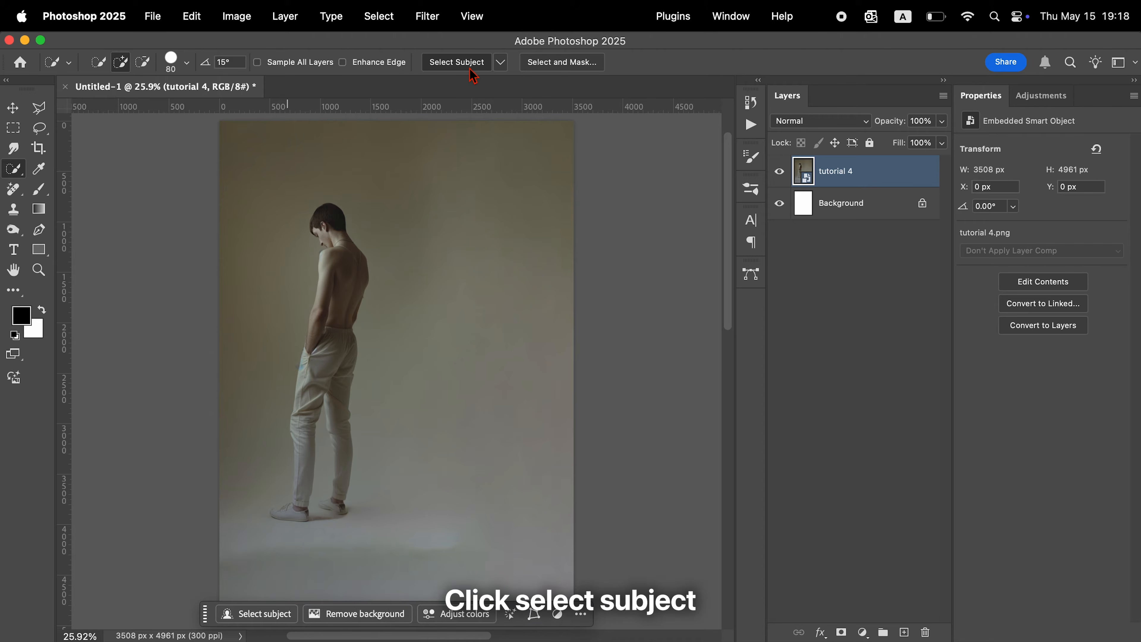
left_click(457, 63)
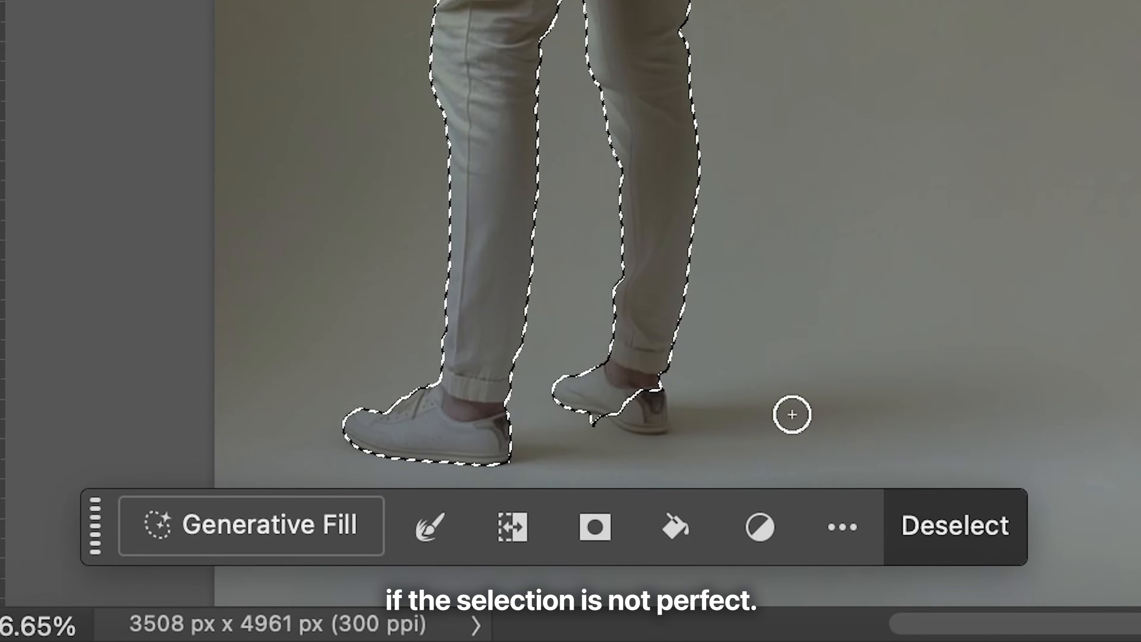
key("w")
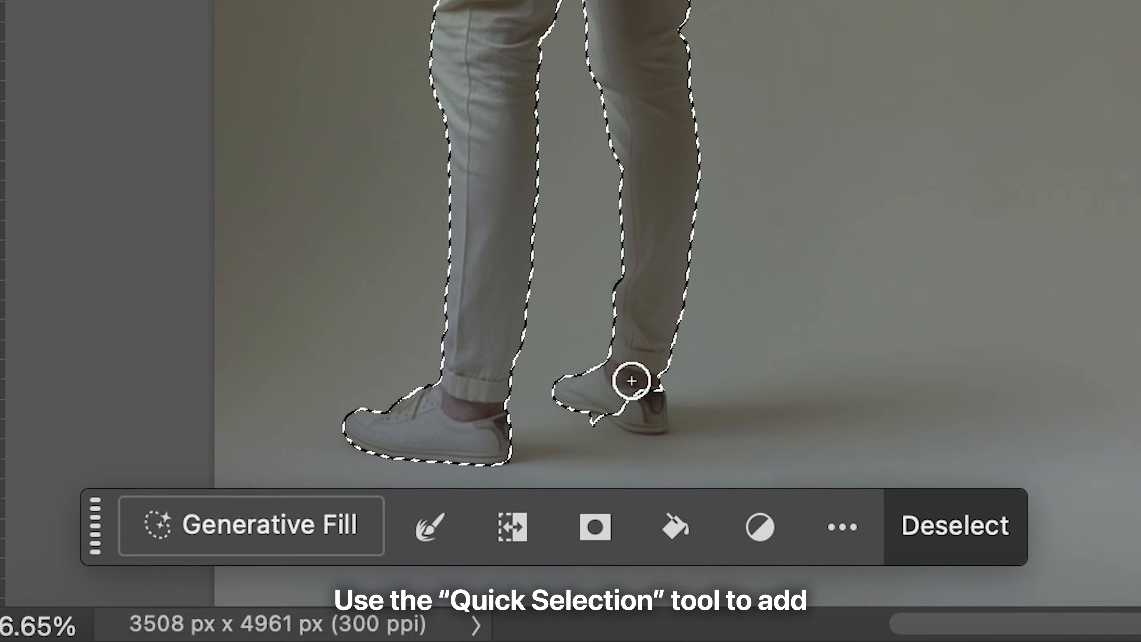
mouse_move(630, 380)
left_mouse_down()
mouse_move(650, 425)
mouse_move(622, 420)
mouse_move(650, 430)
mouse_move(645, 439)
mouse_move(600, 428)
mouse_move(604, 439)
mouse_move(585, 439)
mouse_move(622, 459)
left_mouse_up()
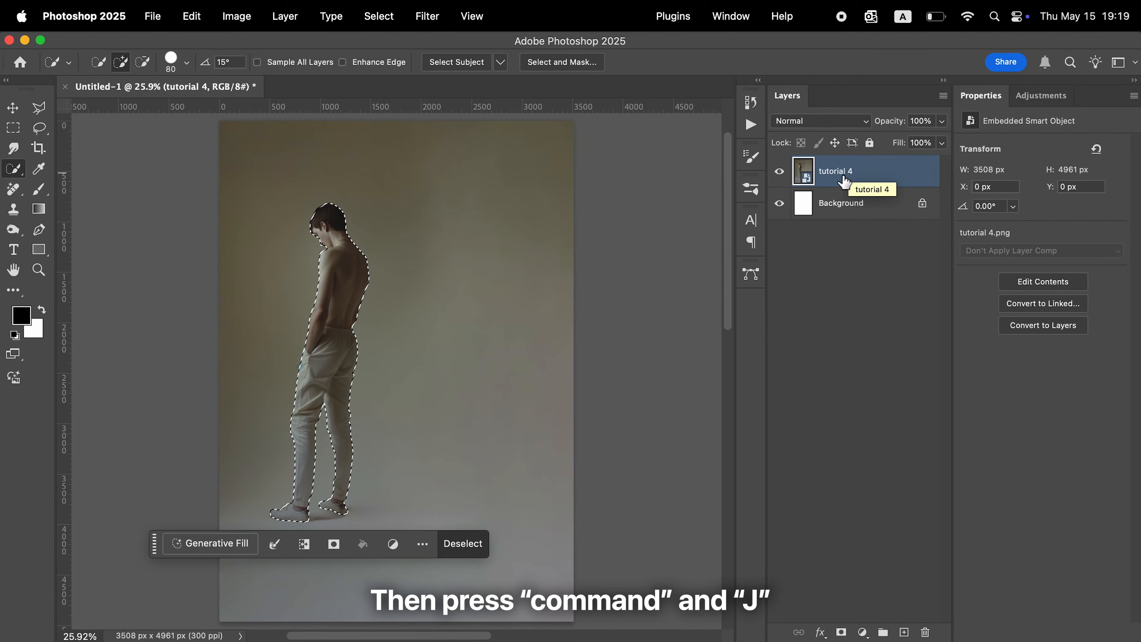
- Copy the selected man to a new layer and duplicate that layer once
key("super+j")
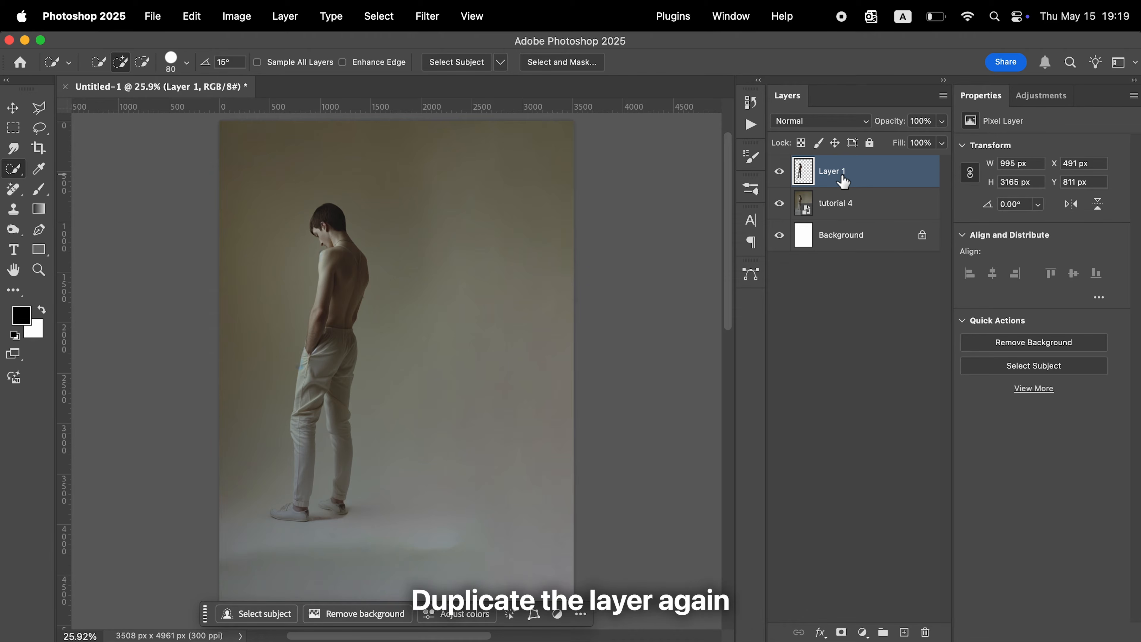
key("super+j")
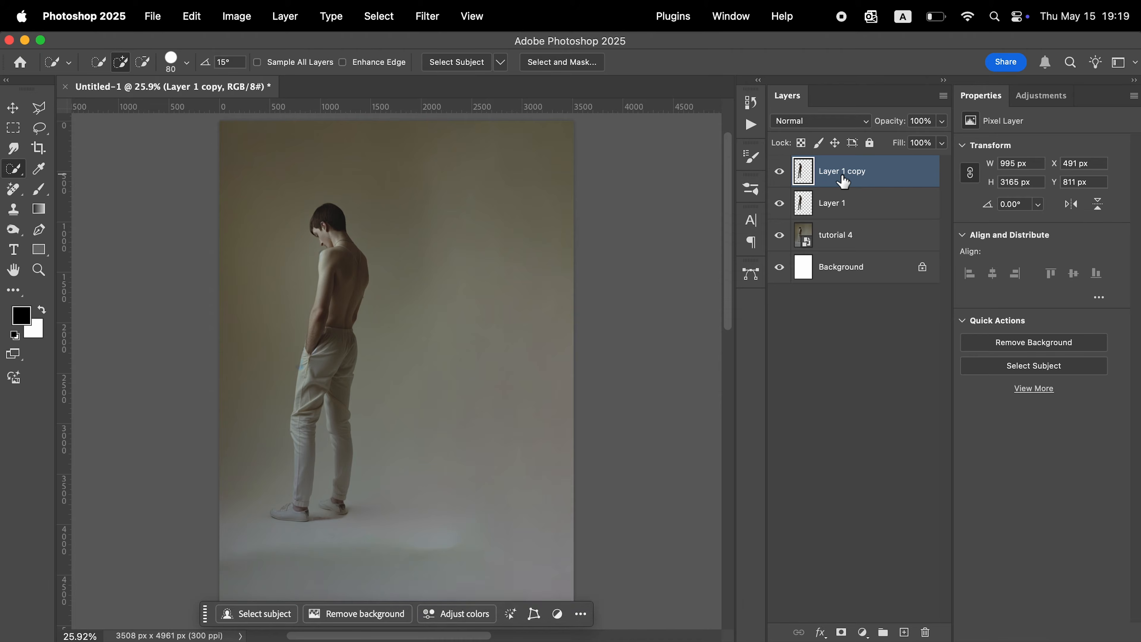
- Convert the lower cut-out layer, Layer 1, into a smart object
left_click(849, 205)
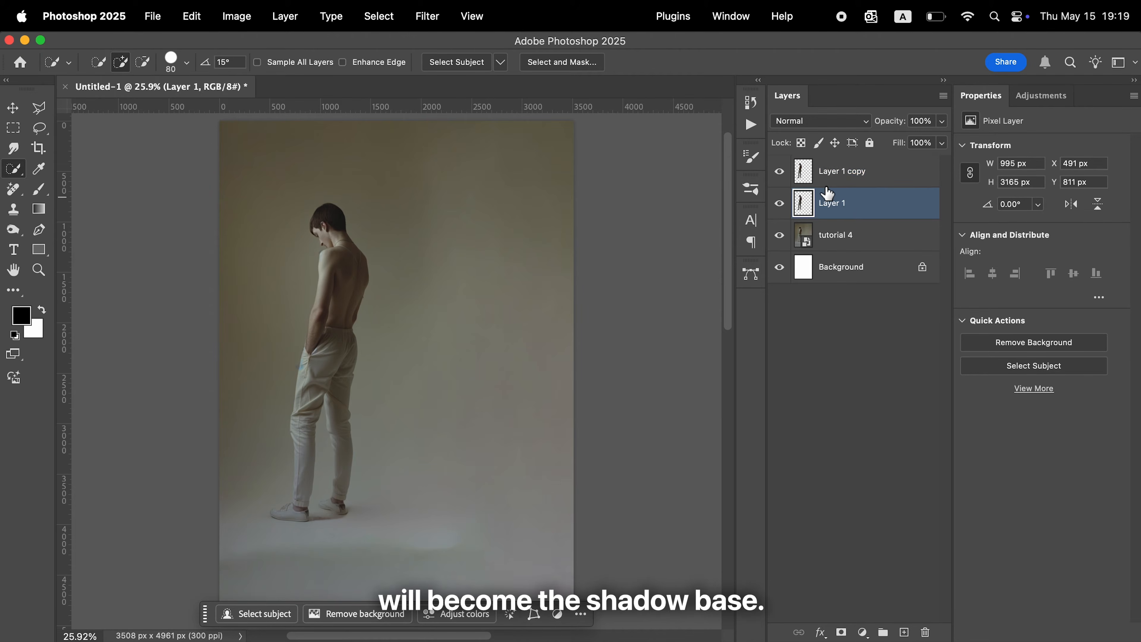
right_click(848, 210)
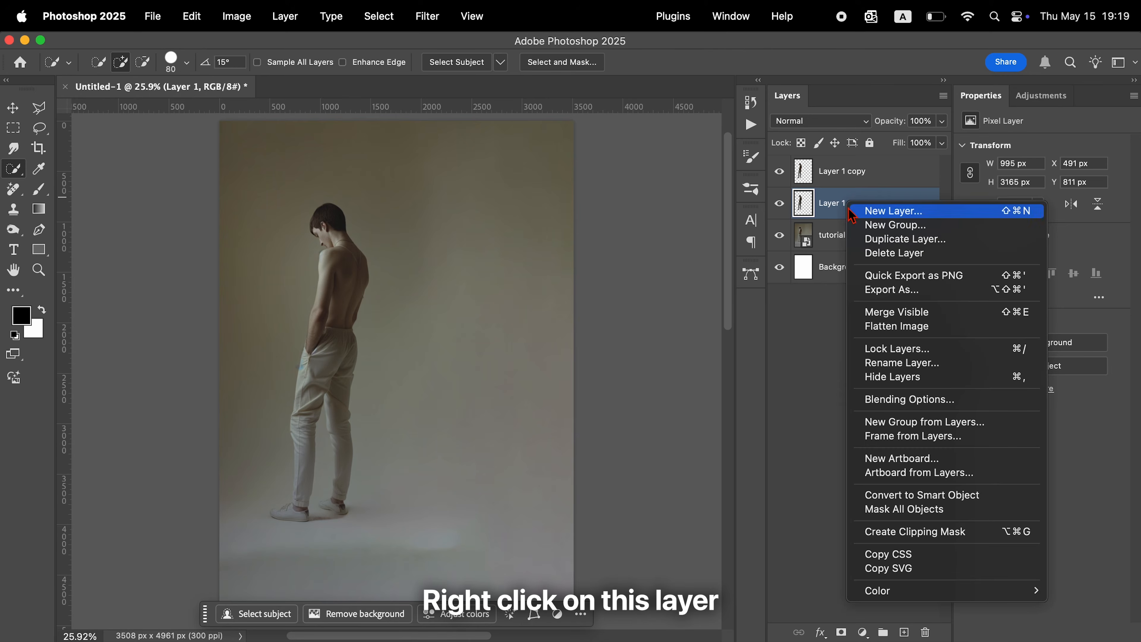
left_click(915, 494)
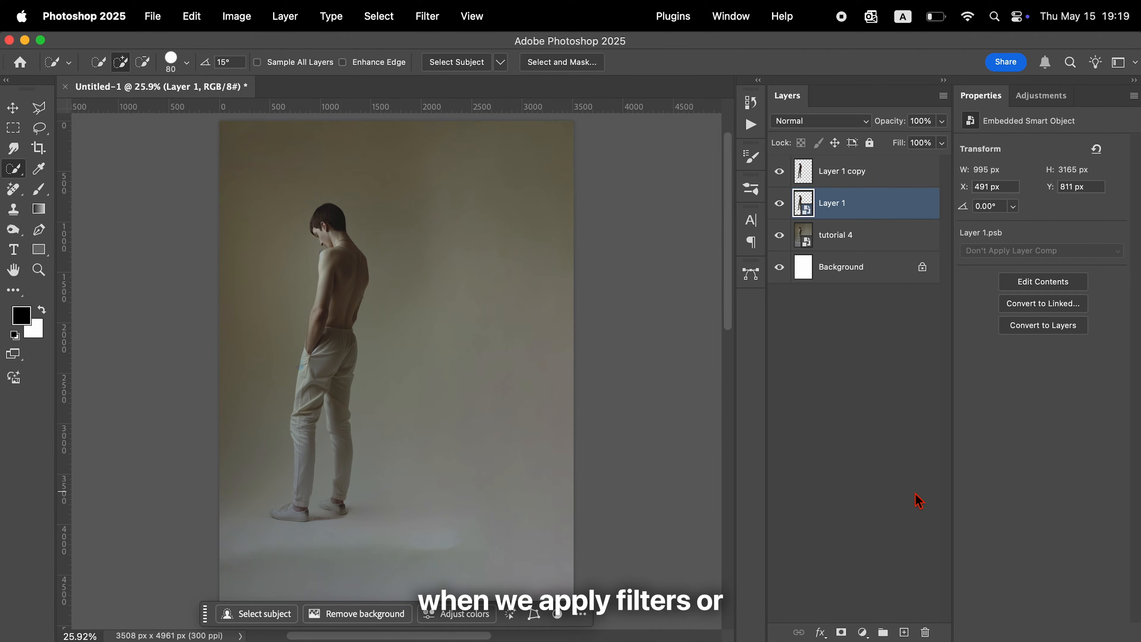
- Add a black (000000) Solid Color fill layer above Layer 1 and clip it to Layer 1
left_click(864, 632)
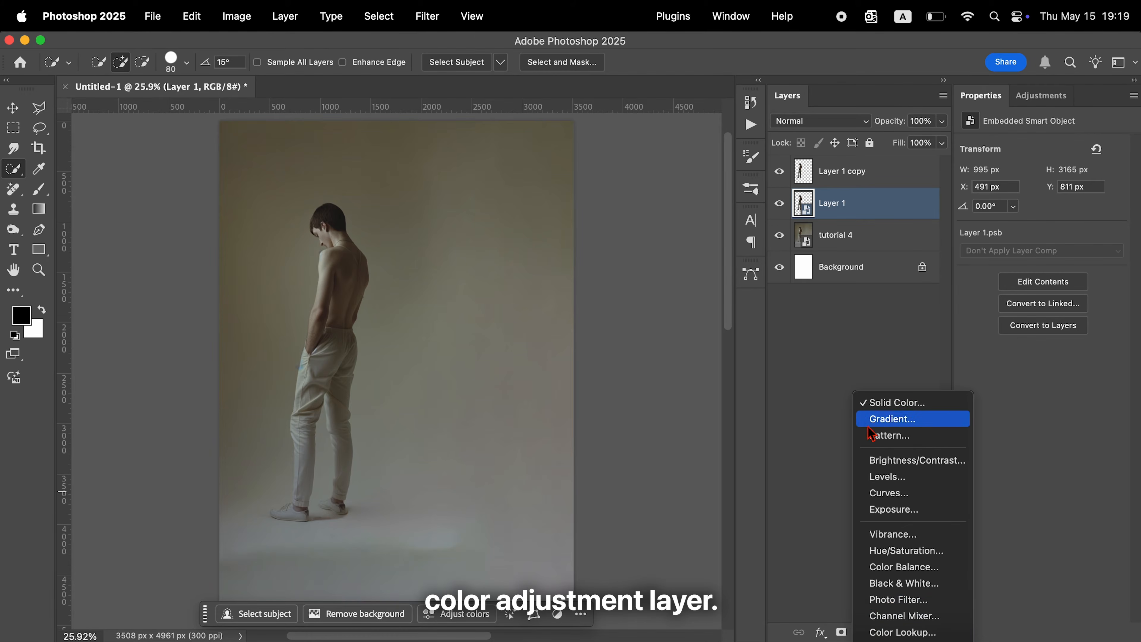
left_click(871, 405)
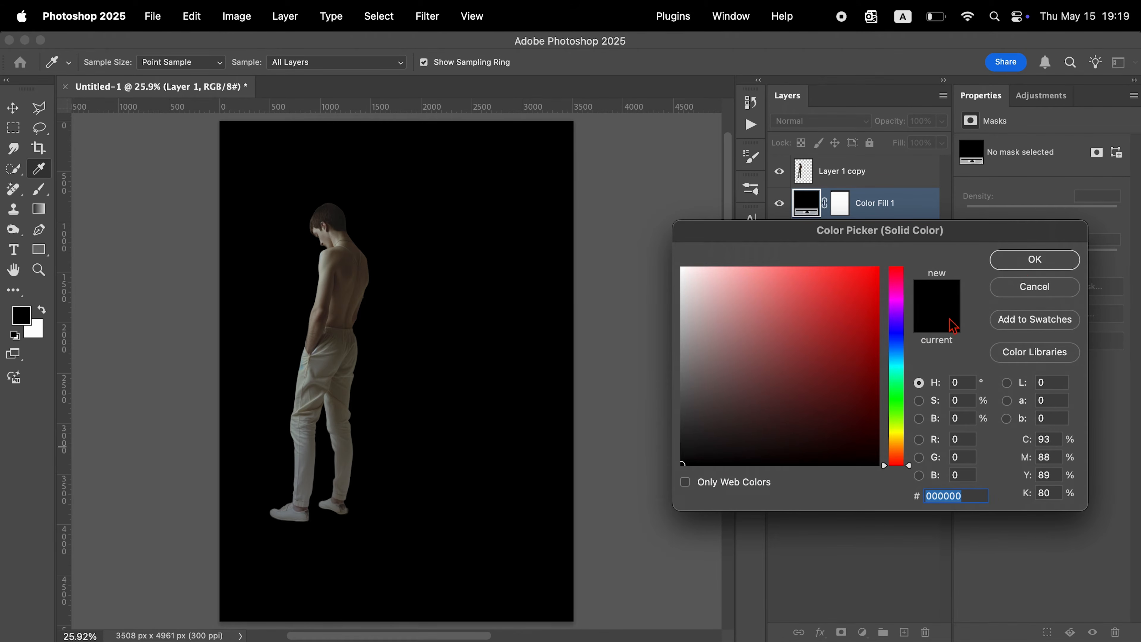
left_click(1030, 263)
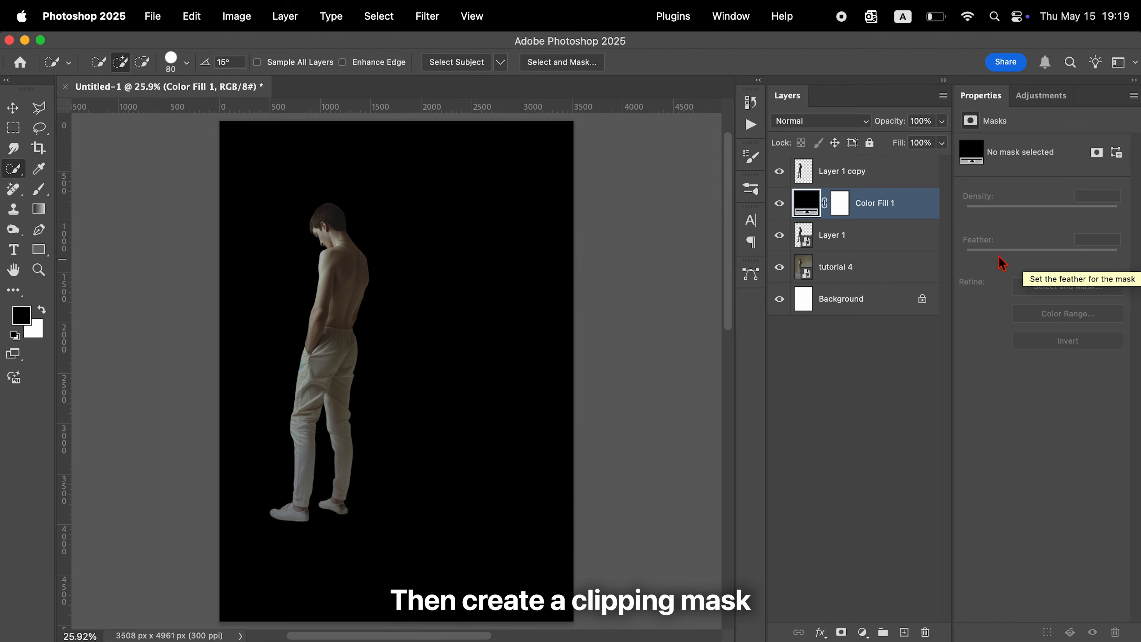
left_click(829, 219, "alt")
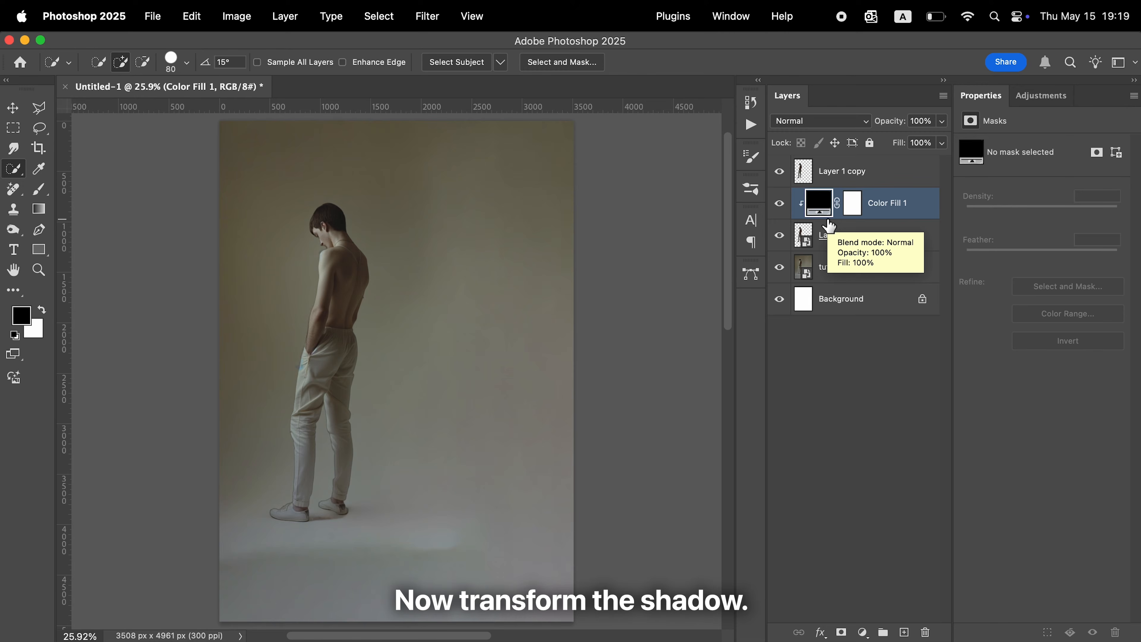
- Distort Layer 1 with Free Transform into a floor shadow about 2412 by 1057 px, running from the shoes toward the image's lower right
left_click(831, 238)
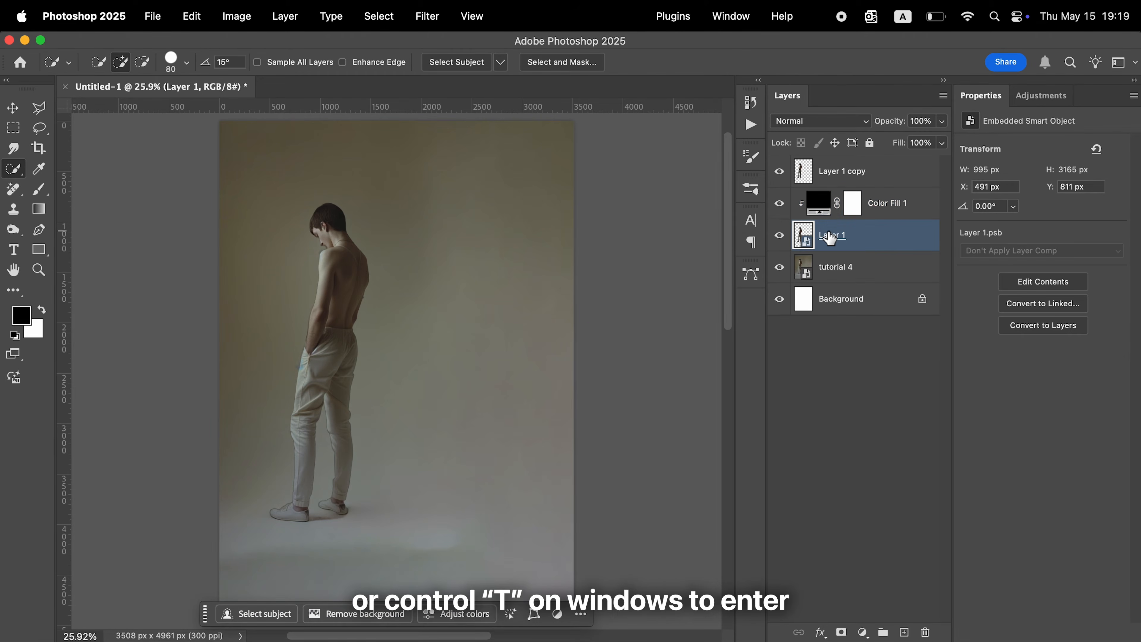
key("super+t")
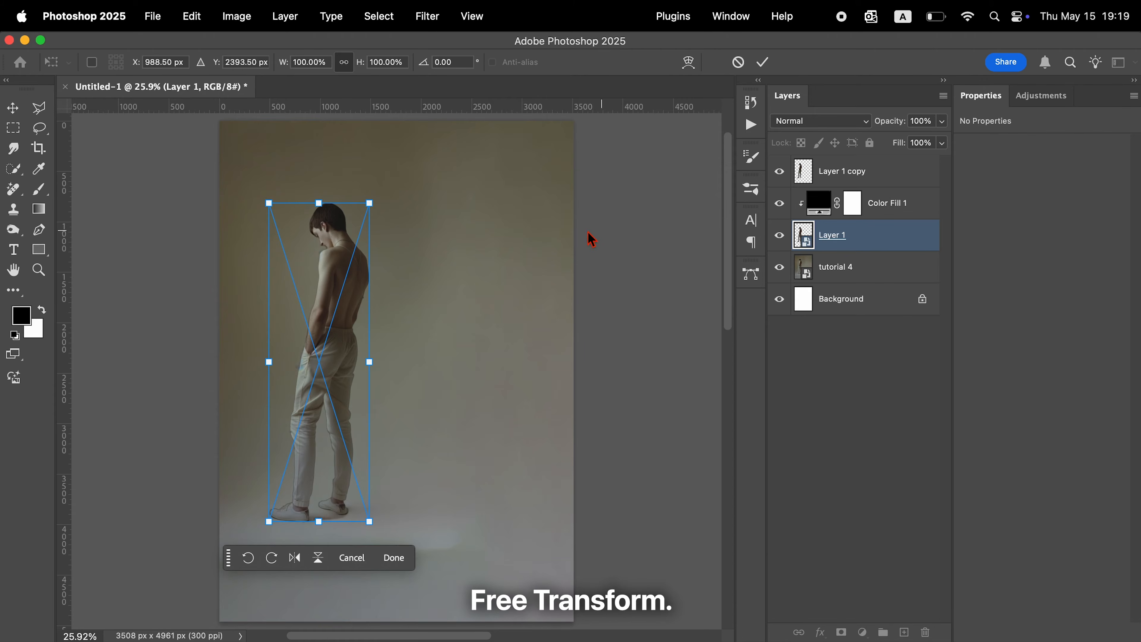
left_click_drag(369, 203, 502, 586)
left_click_drag(269, 203, 466, 615)
left_click_drag(370, 523, 348, 485)
left_click_drag(274, 523, 265, 517)
left_click(472, 609)
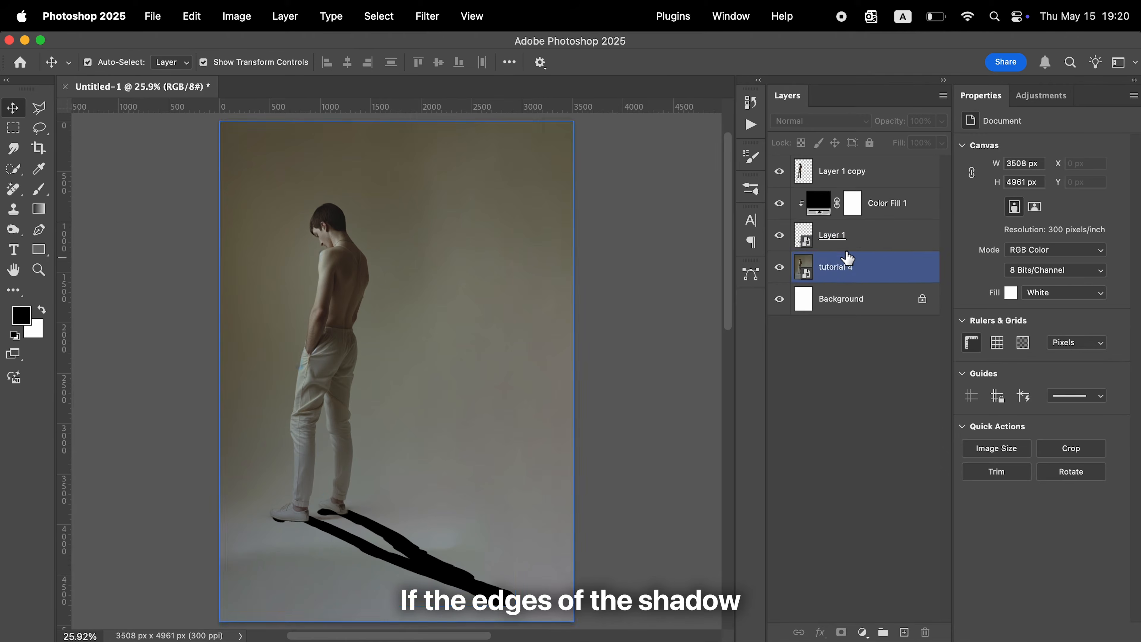
- Add a layer mask to Layer 1 and paint out the excess shadow around the shoes with a smaller black brush at full opacity
left_click(858, 246)
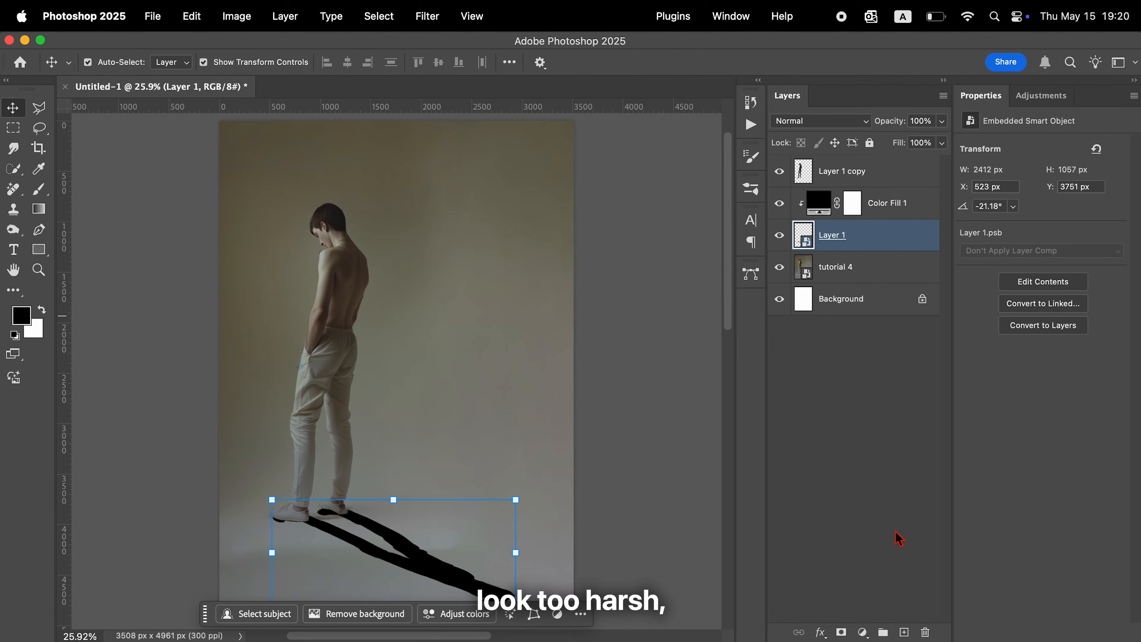
left_click(843, 633)
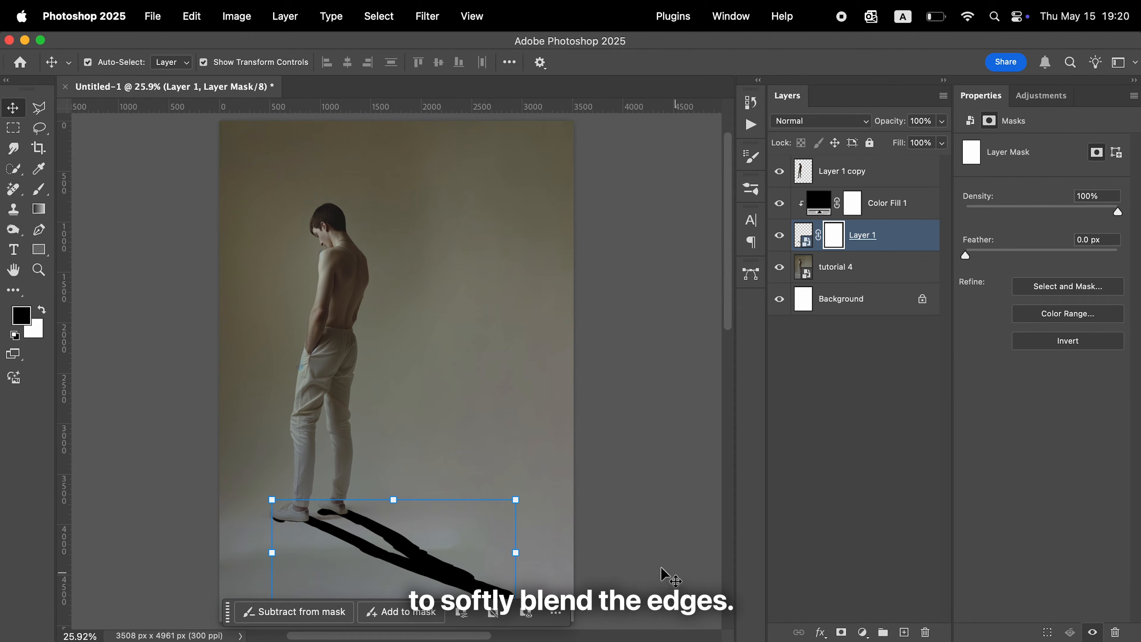
left_click(38, 190)
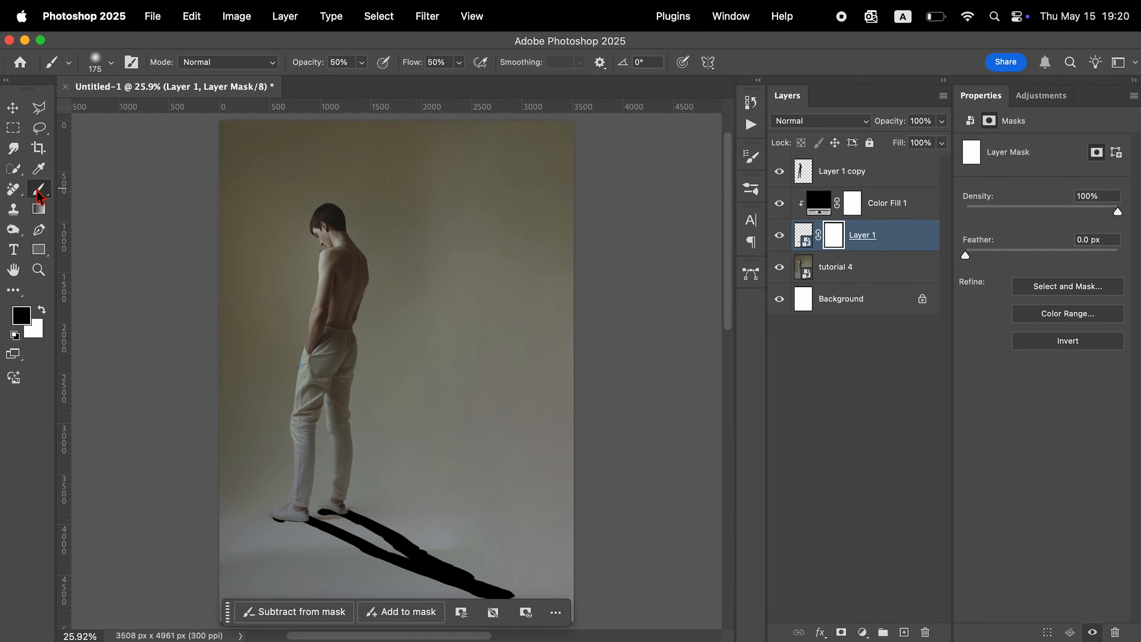
key("z")
left_click_drag(283, 521, 372, 573)
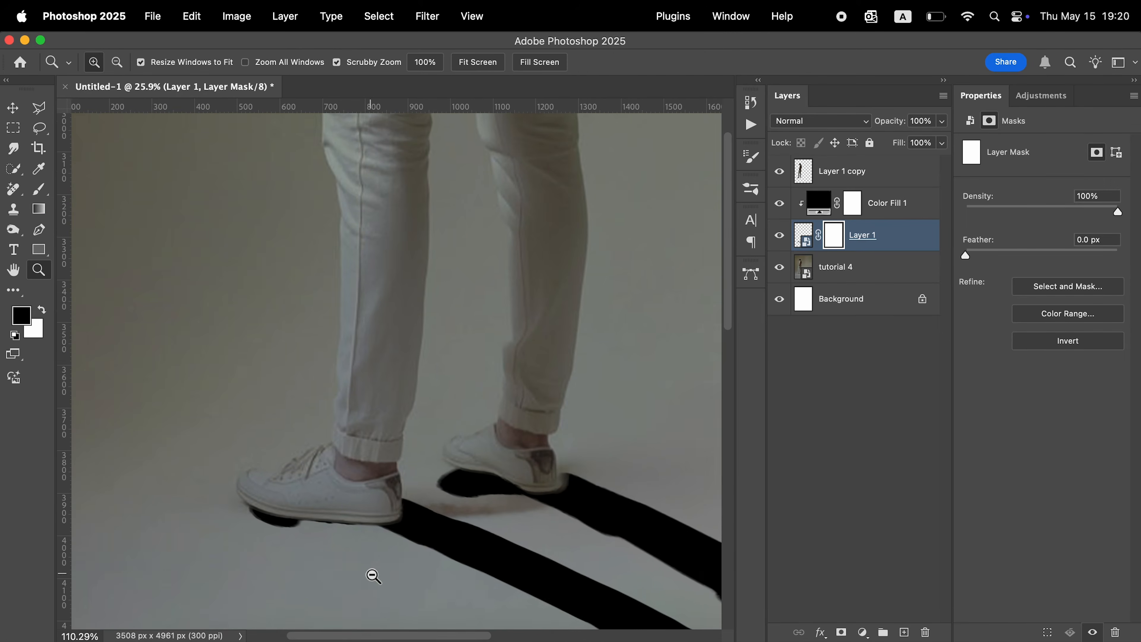
key("b")
key("0")
key("bracketleft")
key("bracketleft")
key("bracketleft")
key("bracketleft")
key("bracketleft")
key("bracketleft")
key("bracketleft")
key("bracketleft")
key("bracketleft")
mouse_move(294, 522)
left_mouse_down()
mouse_move(260, 517)
mouse_move(514, 502)
mouse_move(455, 472)
mouse_move(499, 490)
mouse_move(471, 492)
left_mouse_up()
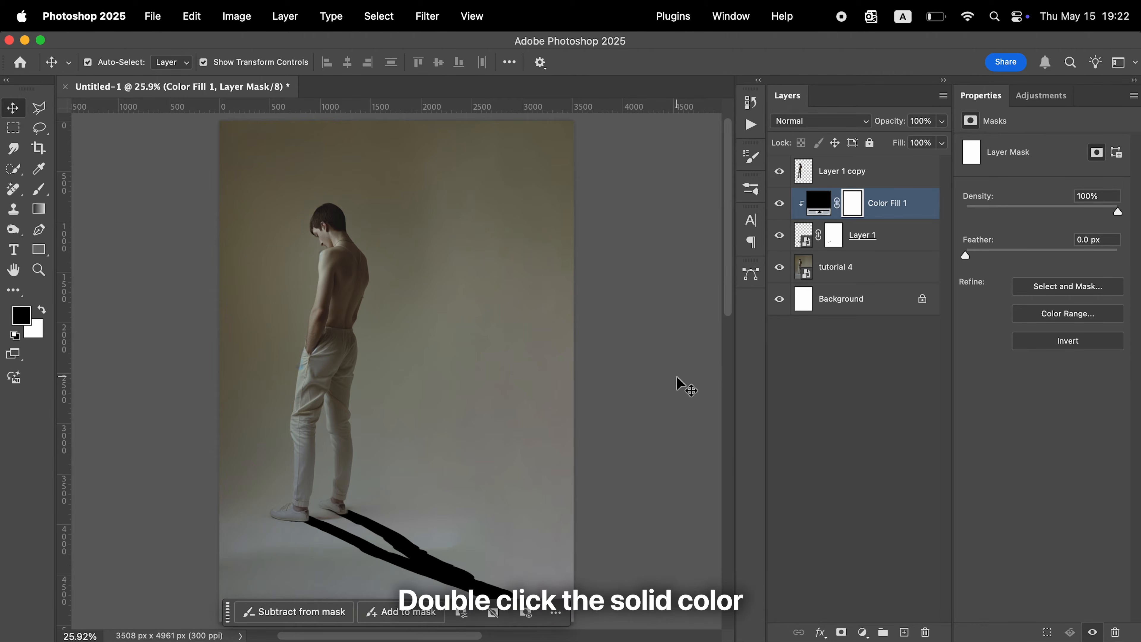
- Recolor the solid fill by sampling the floor tone between the shoes and darkening it to 2d2b28
double_click(819, 206)
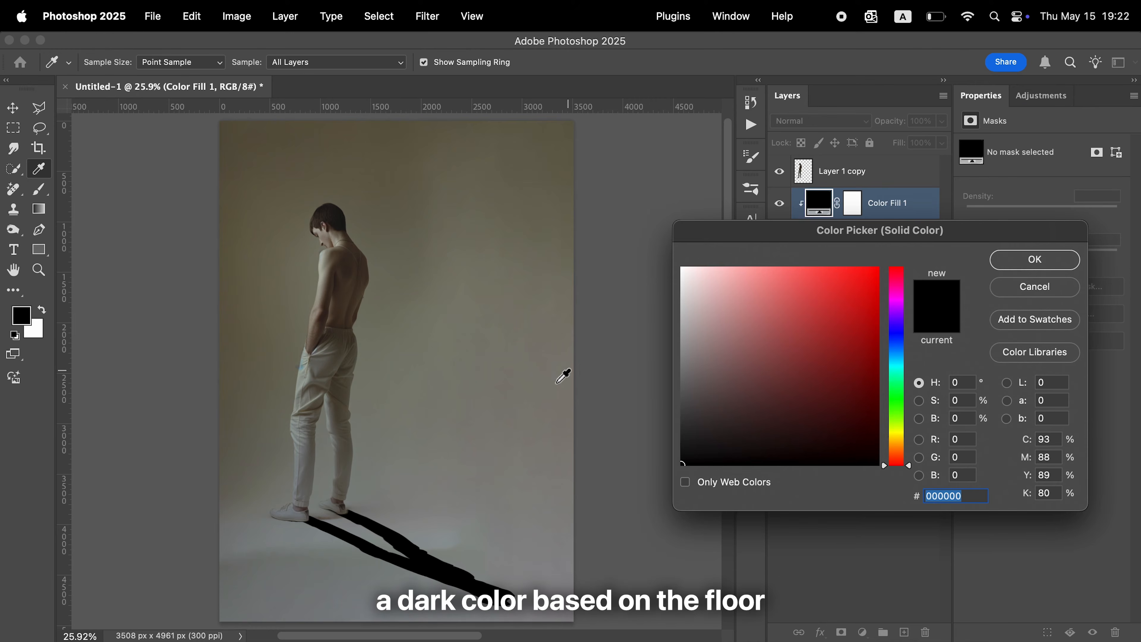
left_click(328, 518)
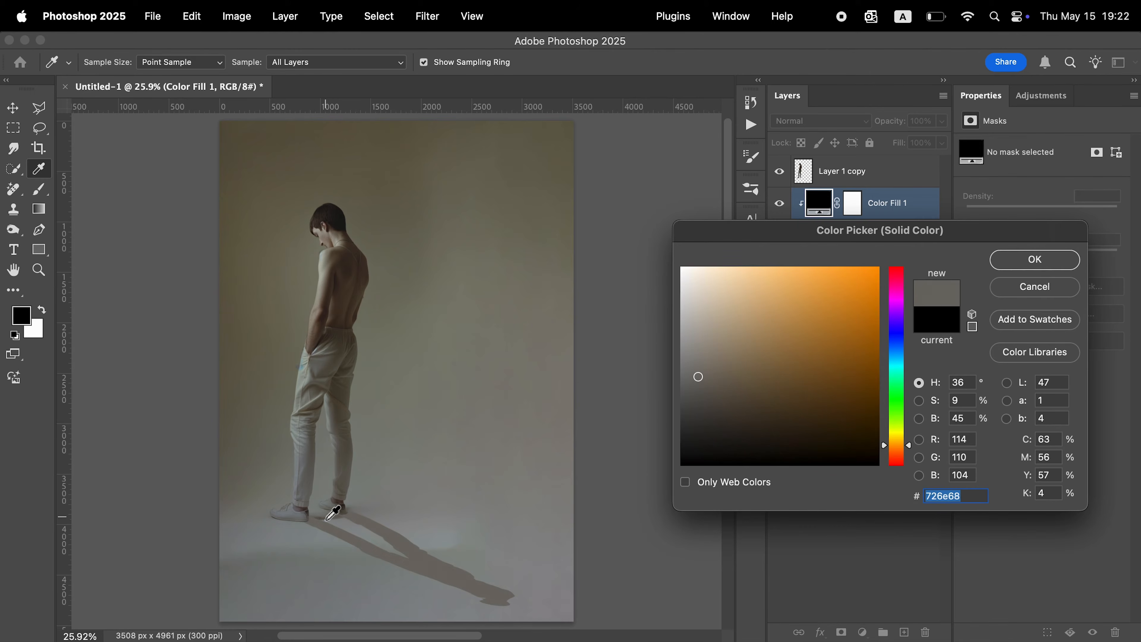
left_click_drag(698, 377, 705, 430)
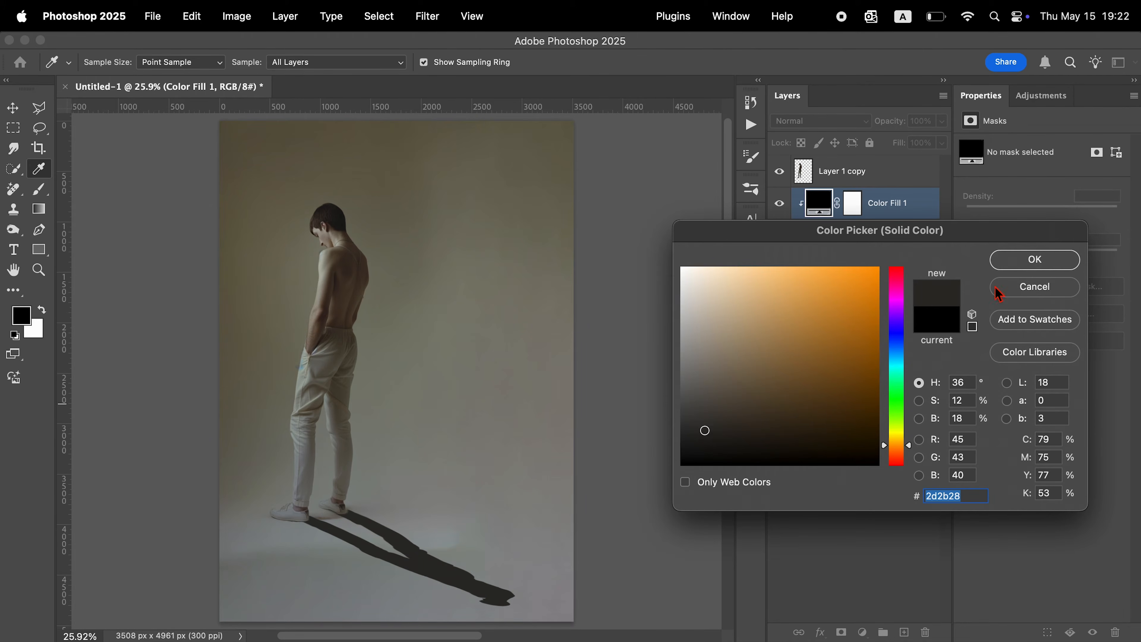
left_click(1044, 260)
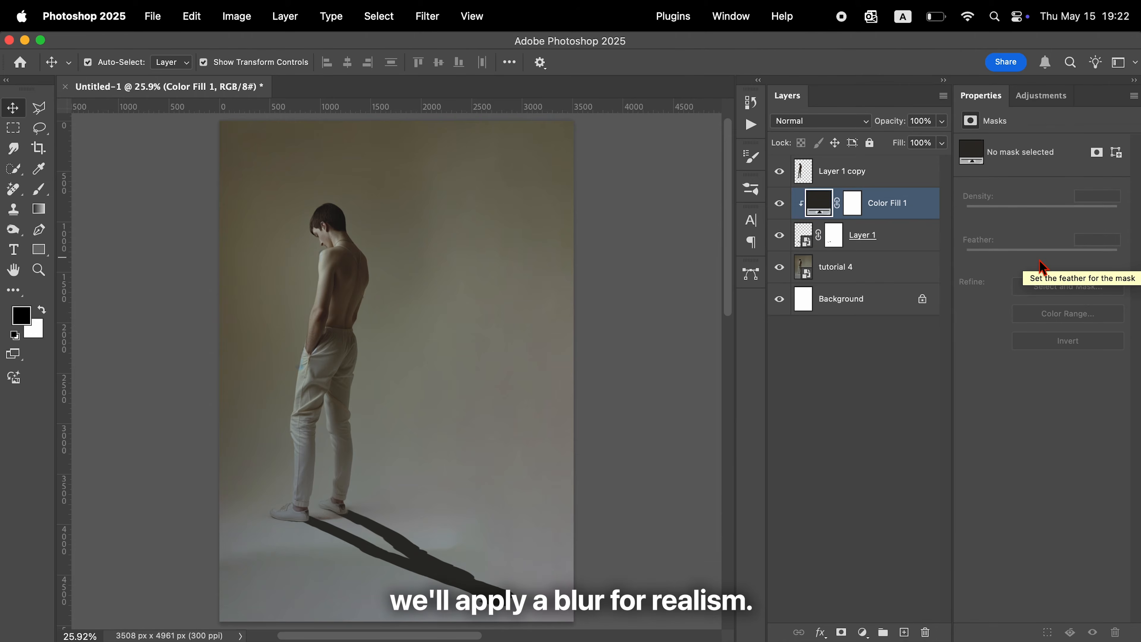
- Convert the Color Fill 1 and Layer 1 shadow layers together into a single smart object
left_click(917, 250)
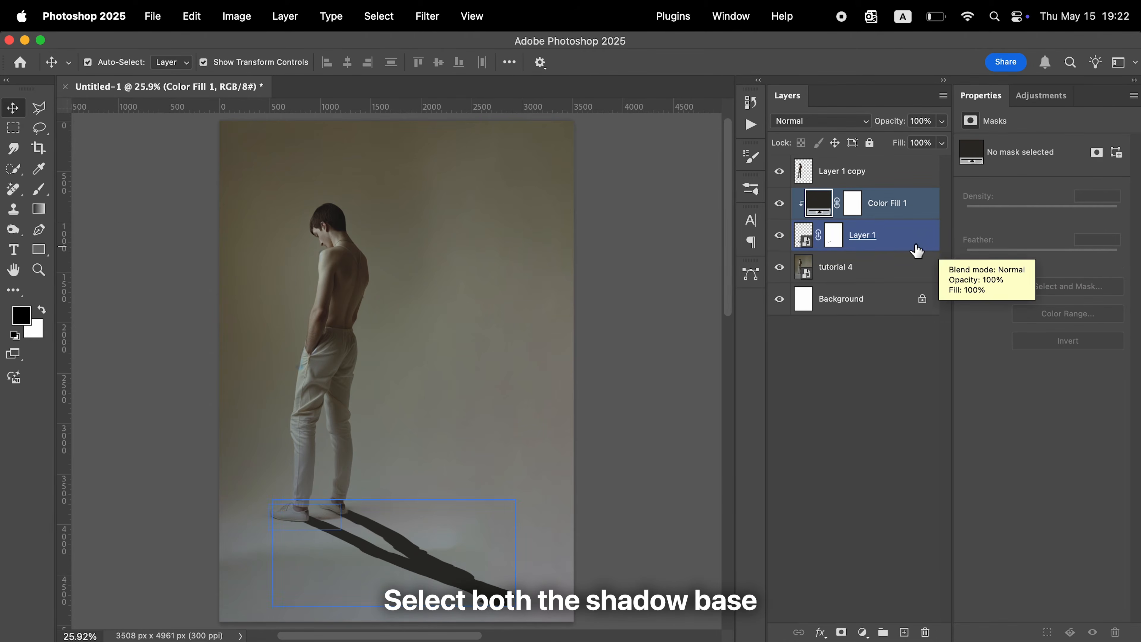
left_click(913, 213, "shift")
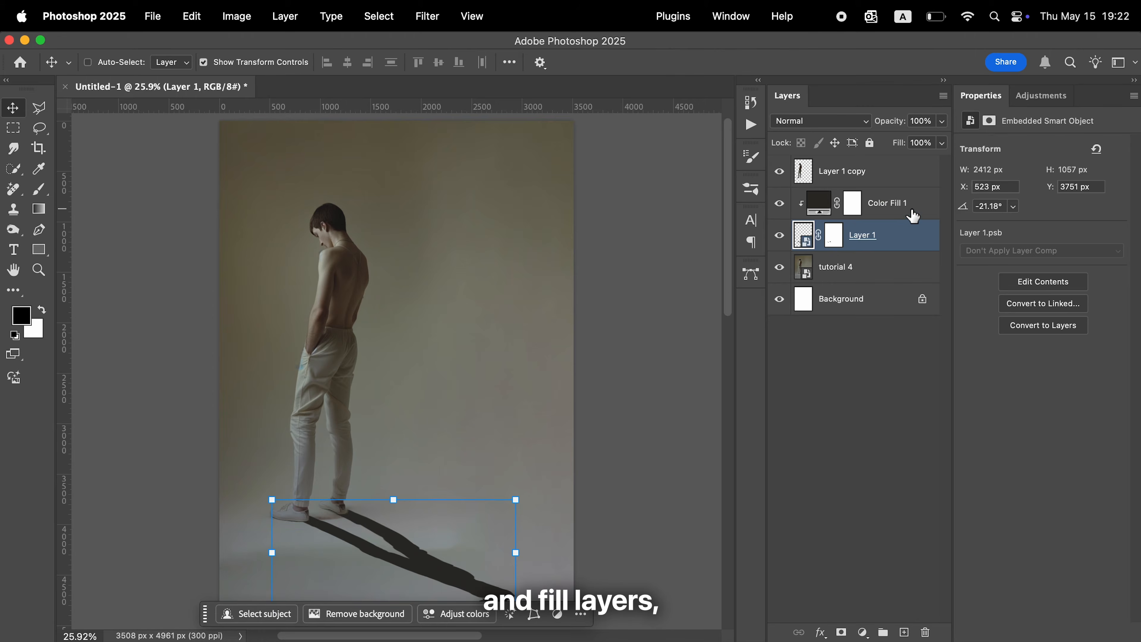
right_click(912, 213)
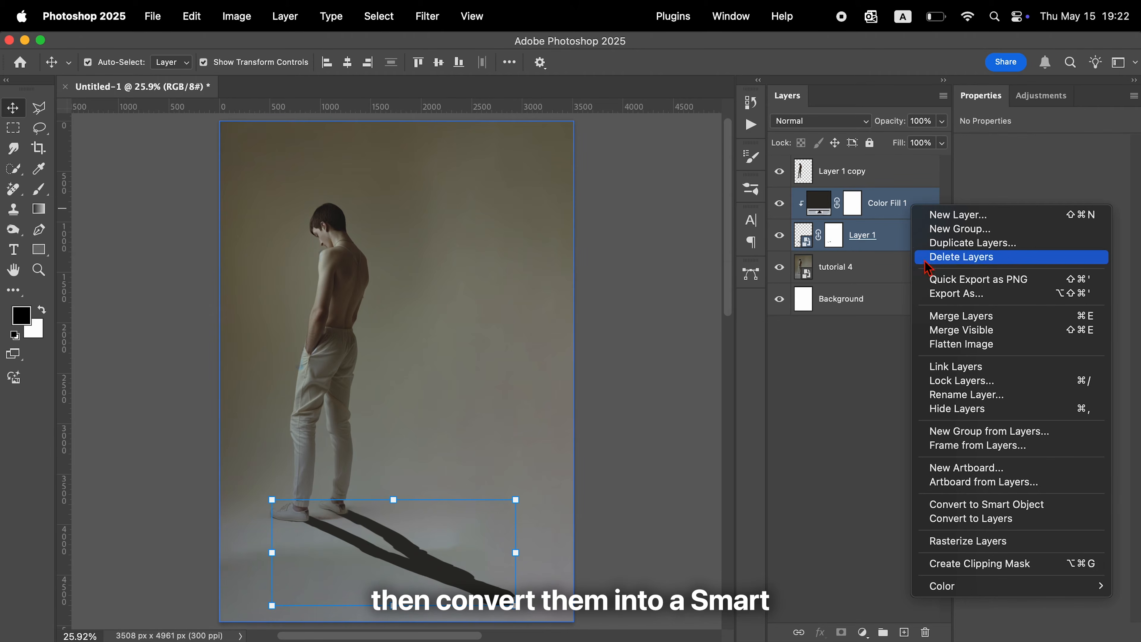
left_click(997, 504)
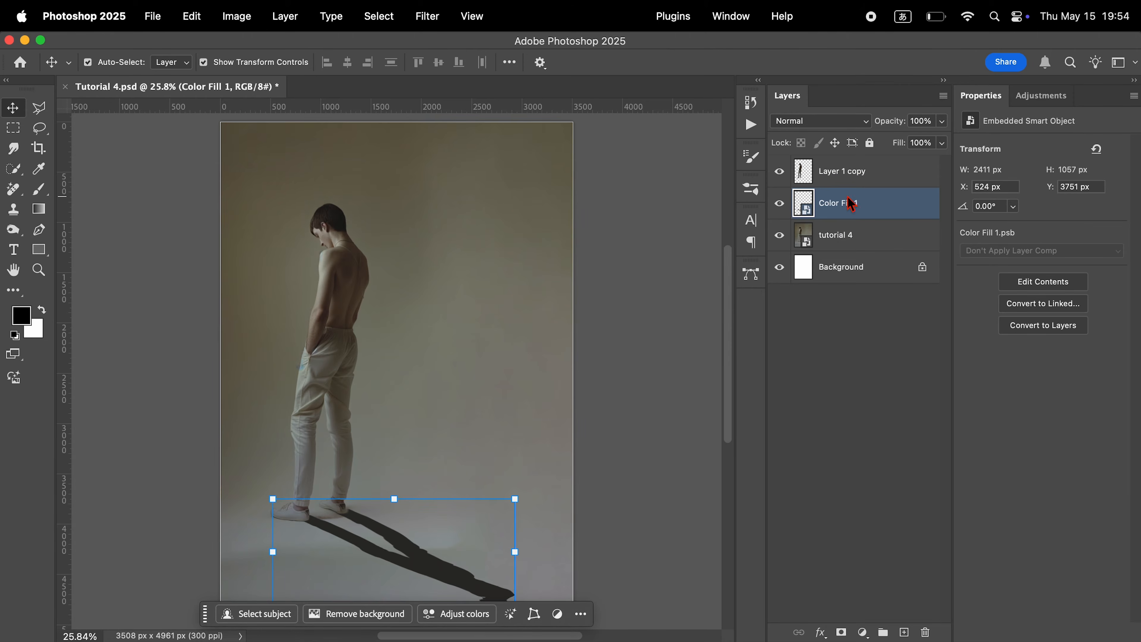
- Start a Field Blur on the Color Fill 1 shadow, placing its pin at the shoes with only minimal blur
left_click(440, 21)
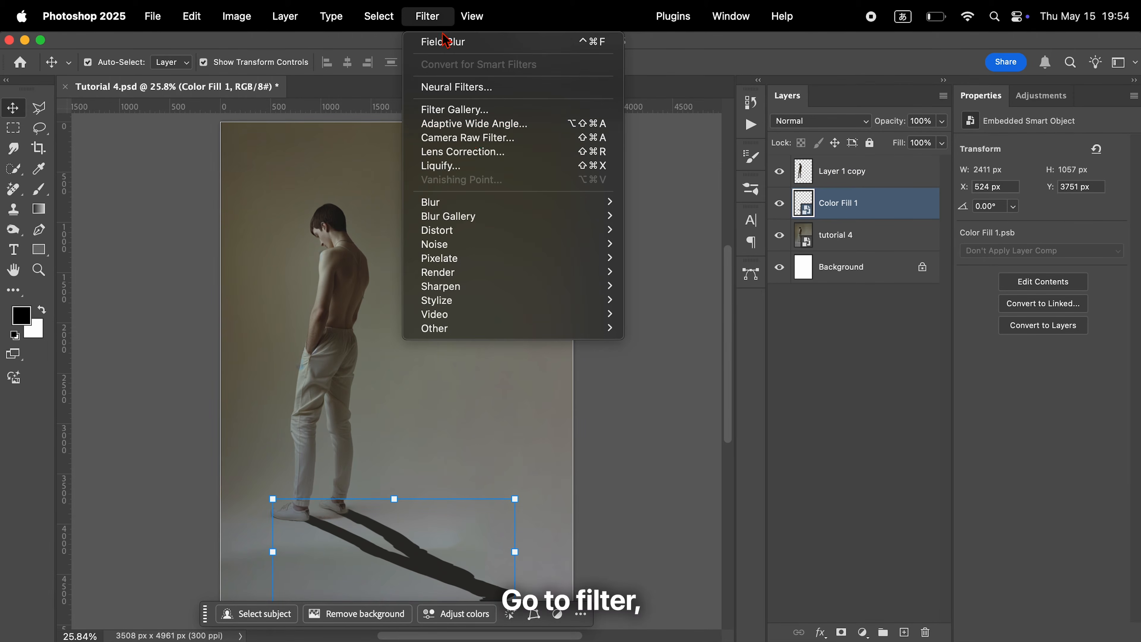
mouse_move(533, 221)
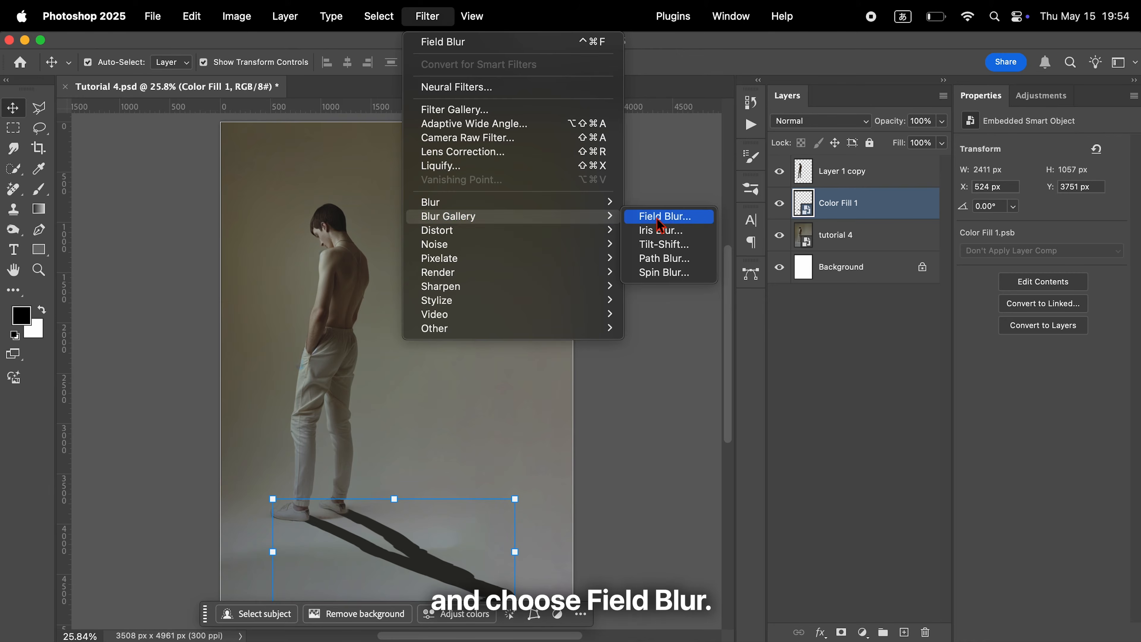
left_click(666, 219)
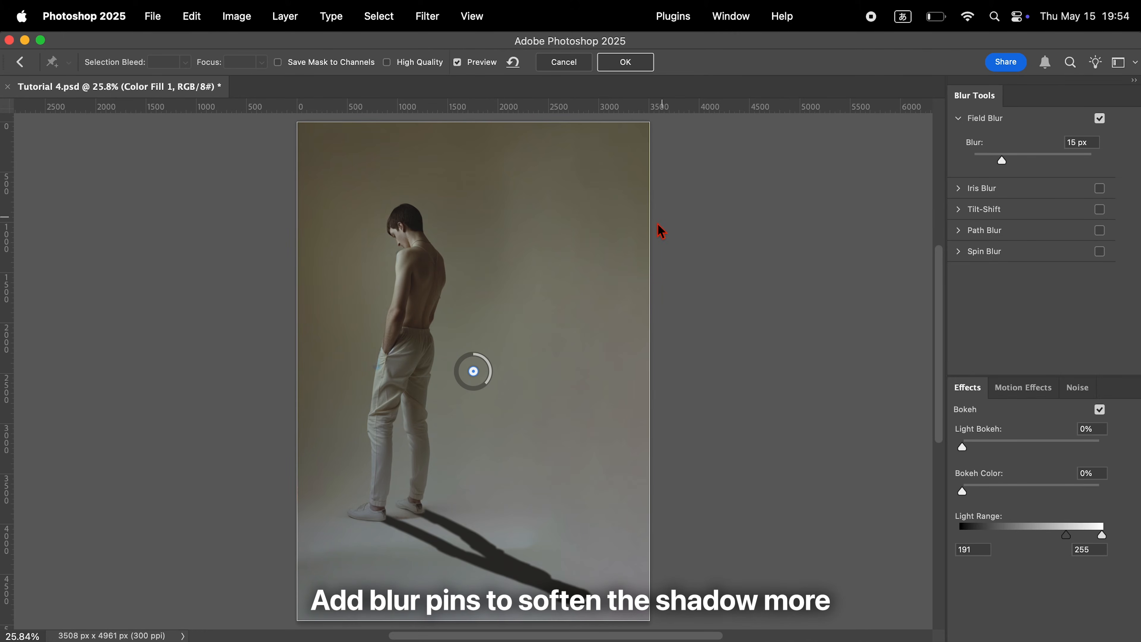
left_click_drag(472, 385, 435, 499)
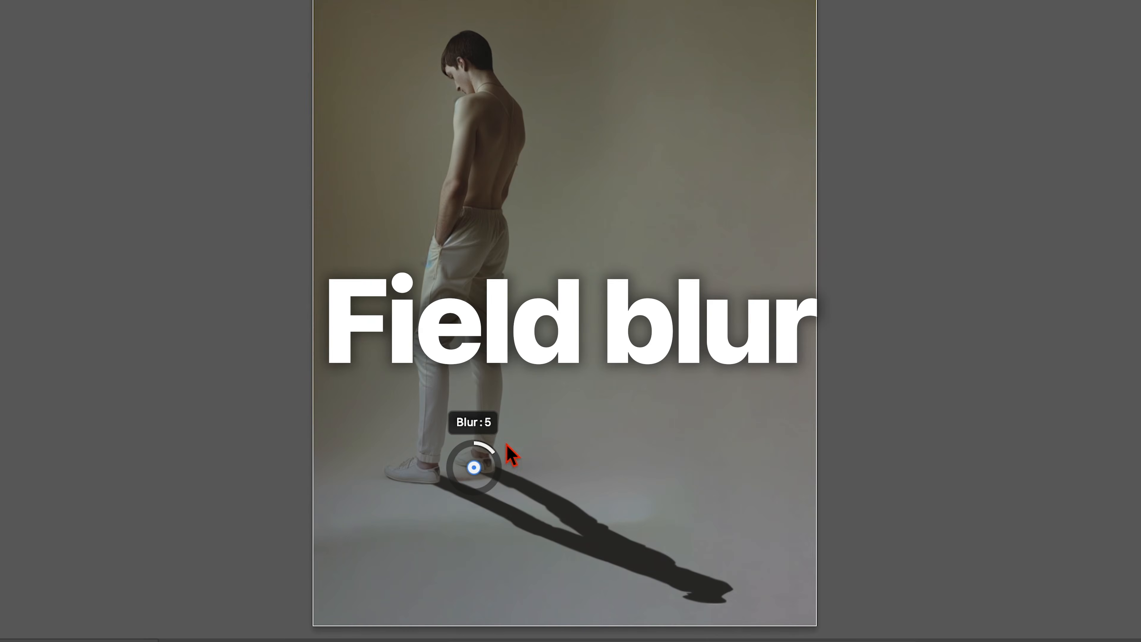
left_click_drag(507, 445, 494, 418)
- Add a blur pin halfway along the shadow and another beyond its far end, with the strongest blur at the far one
left_click(586, 527)
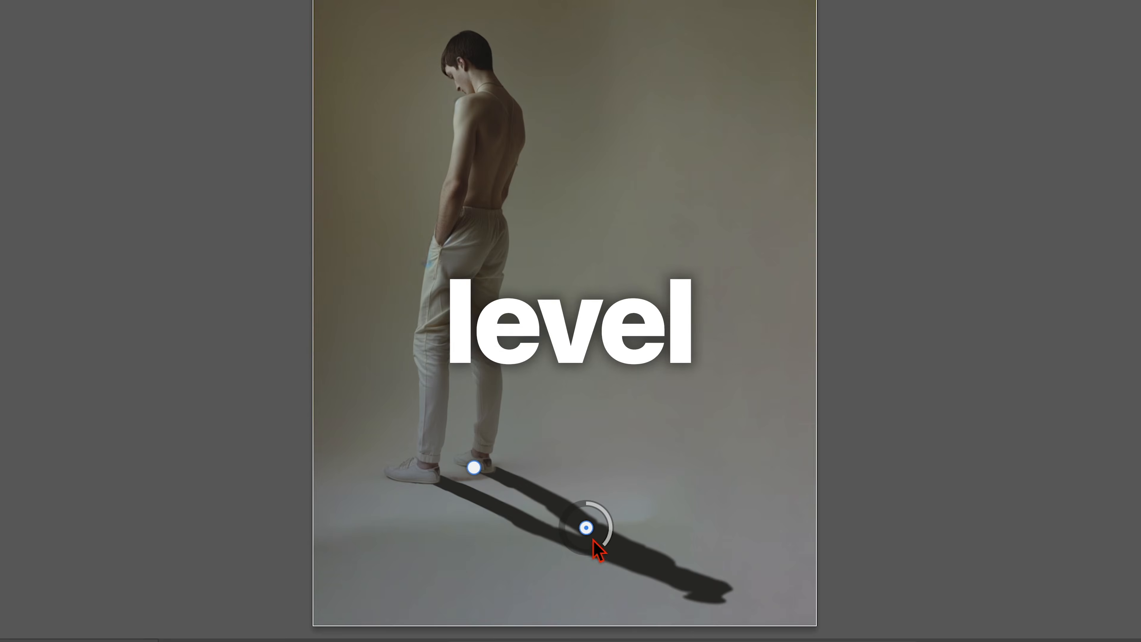
left_click_drag(604, 547, 587, 555)
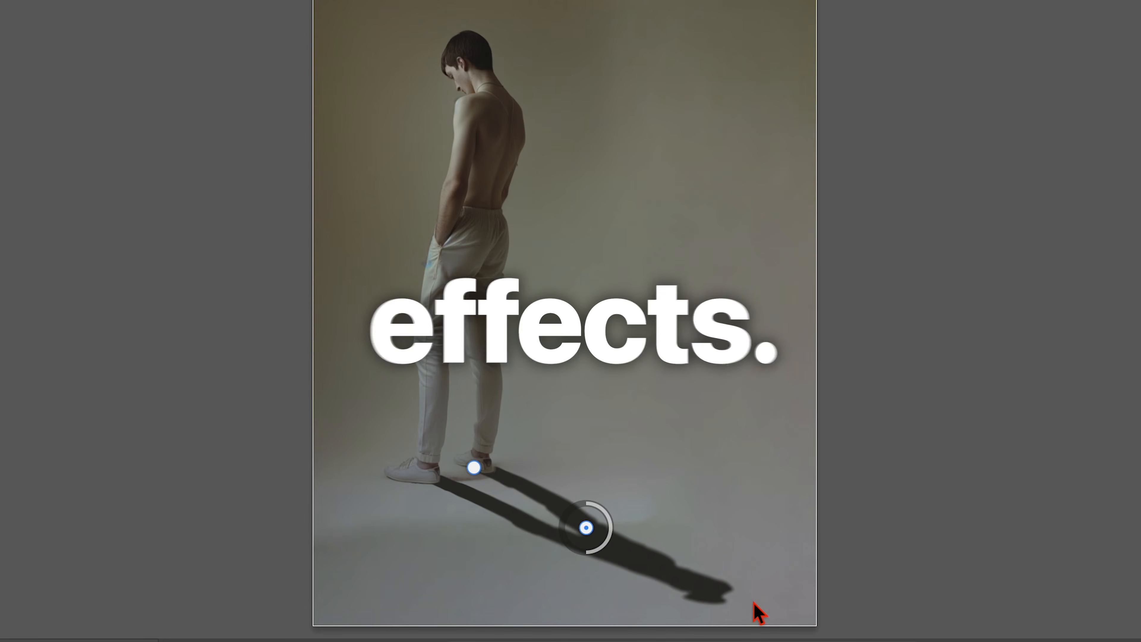
left_click(790, 613)
left_click_drag(786, 637, 773, 631)
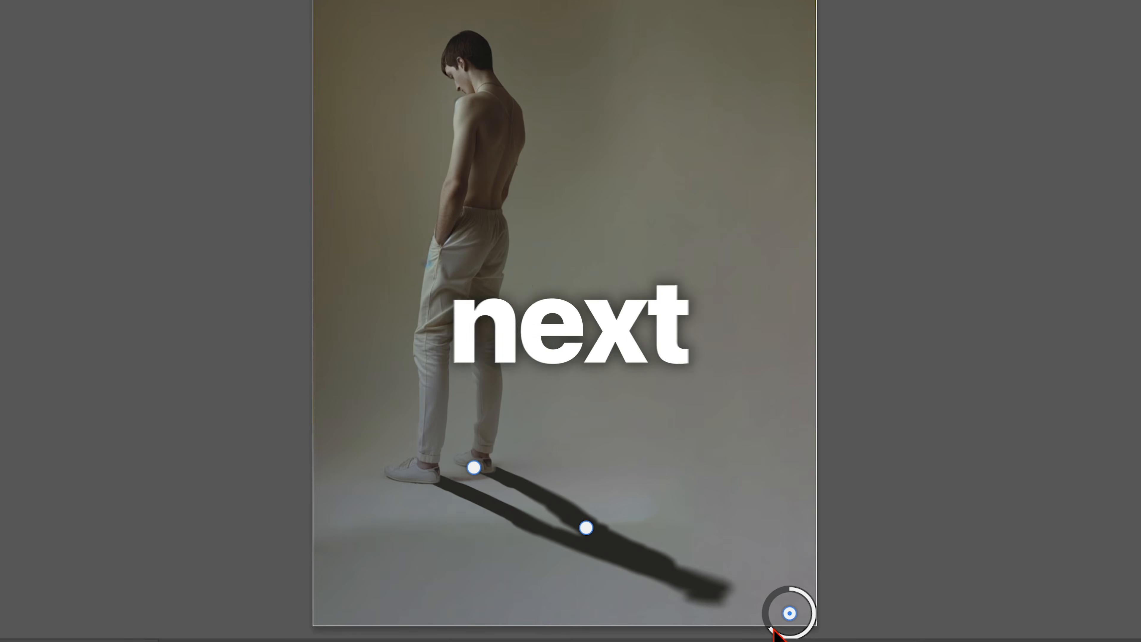
- Set the middle pin's blur to 33 px and apply the Field Blur to the shadow
left_click(586, 528)
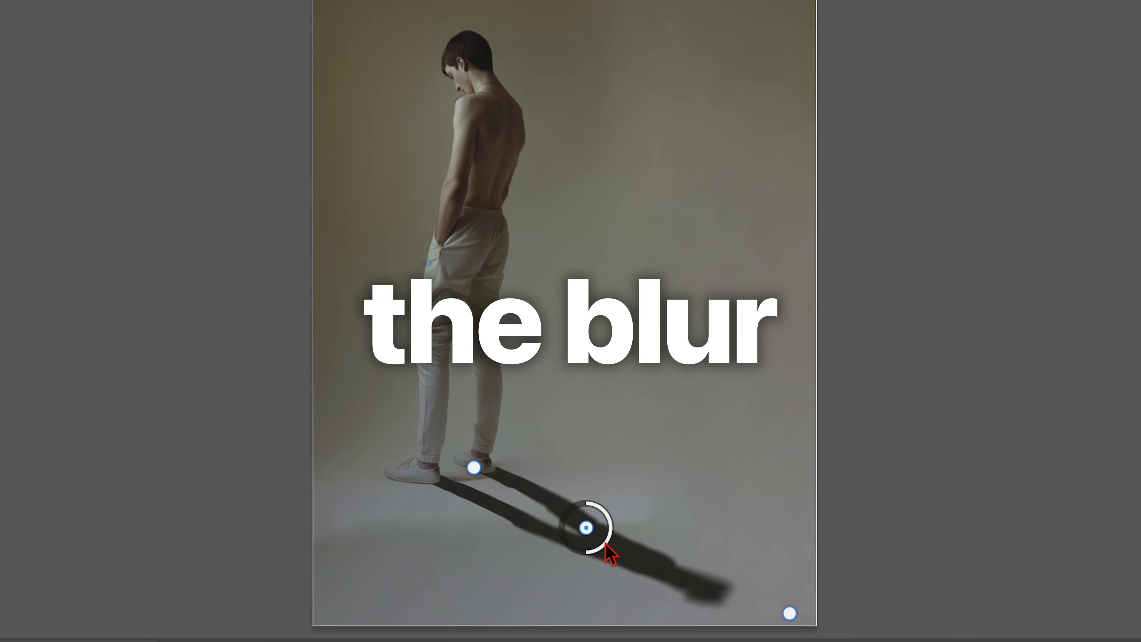
left_click_drag(587, 554, 581, 524)
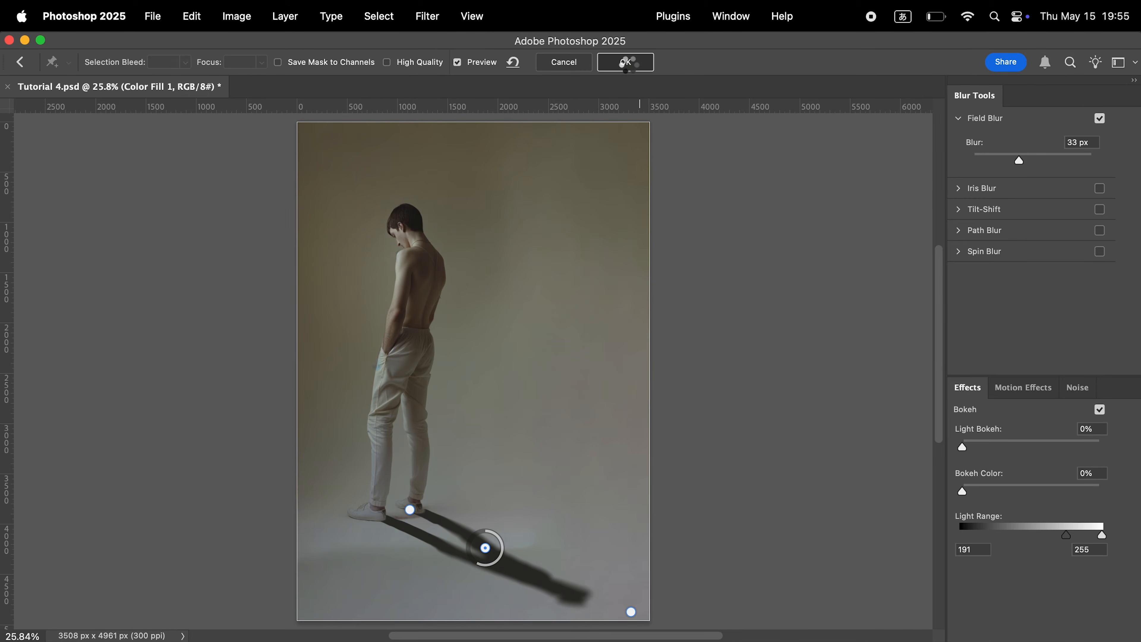
left_click(625, 62)
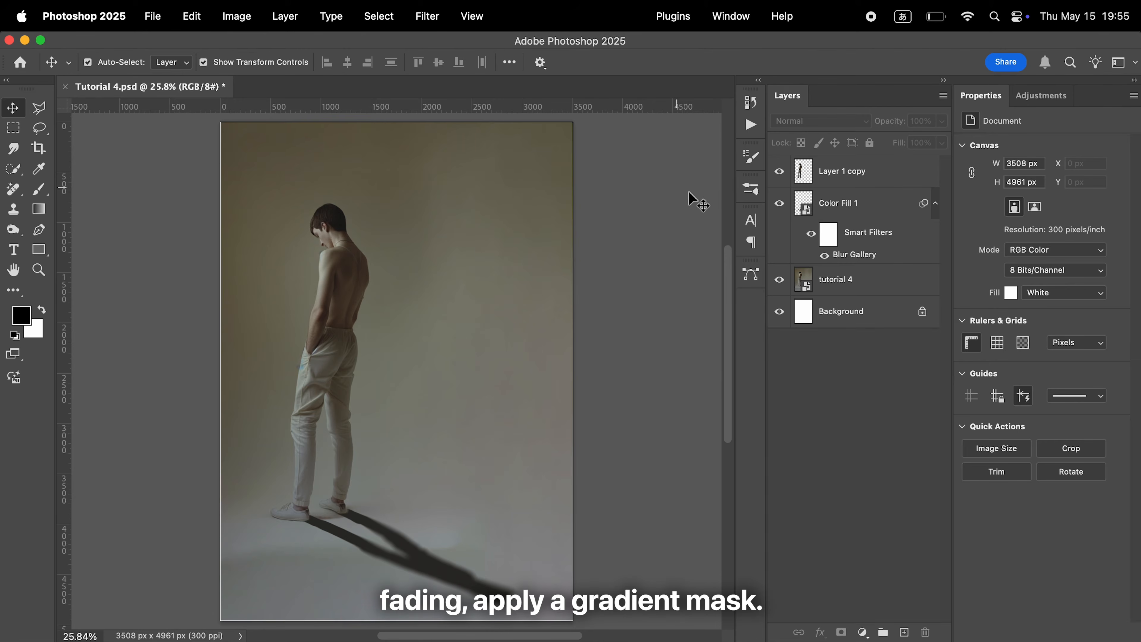
- Add a layer mask to Color Fill 1 and choose the black-to-white preset for the Gradient tool
left_click(810, 216)
left_click(837, 214)
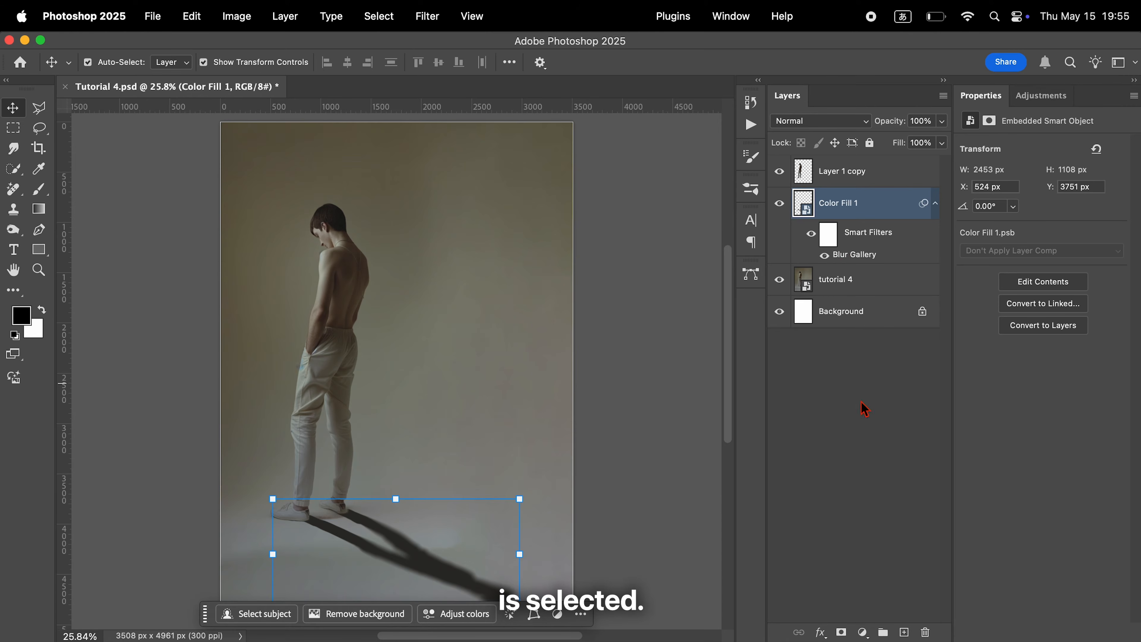
left_click(842, 632)
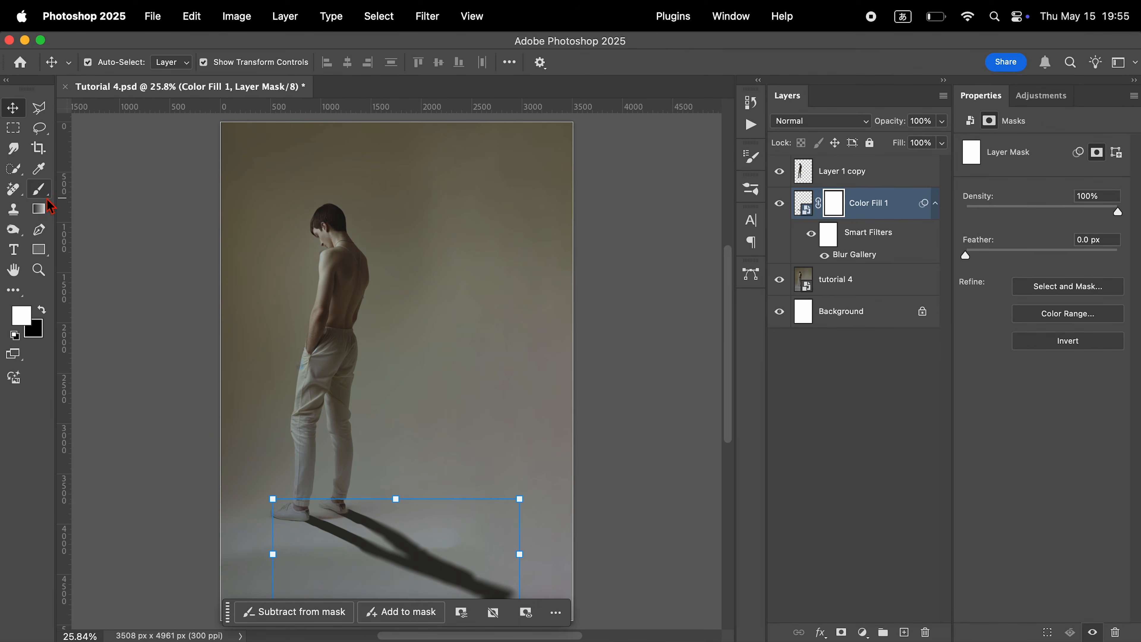
left_click(39, 209)
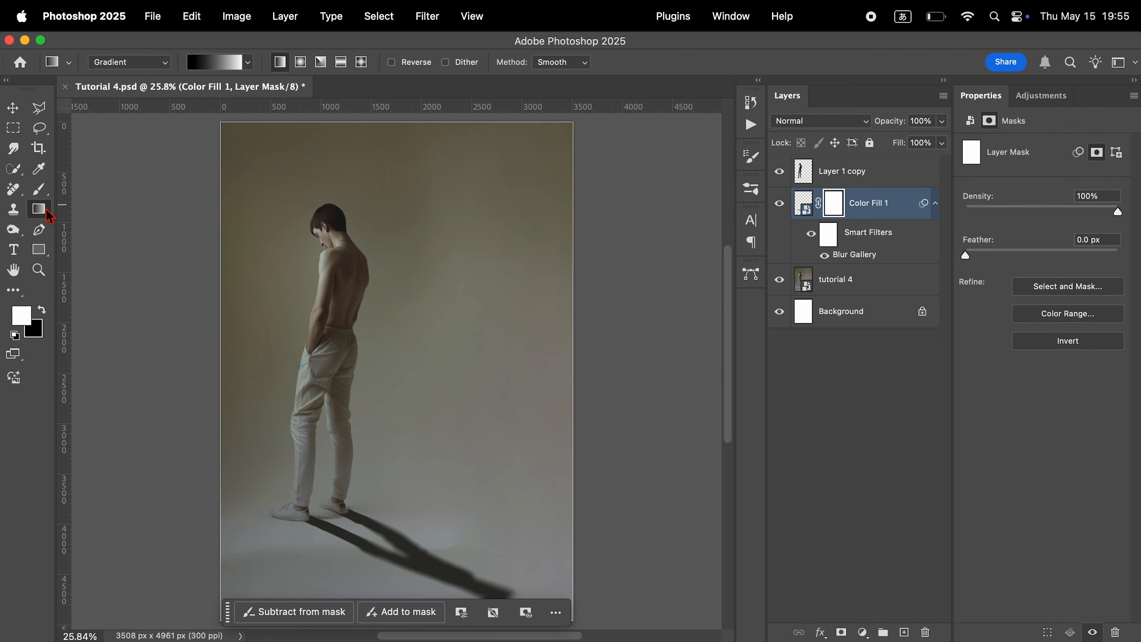
left_click(248, 62)
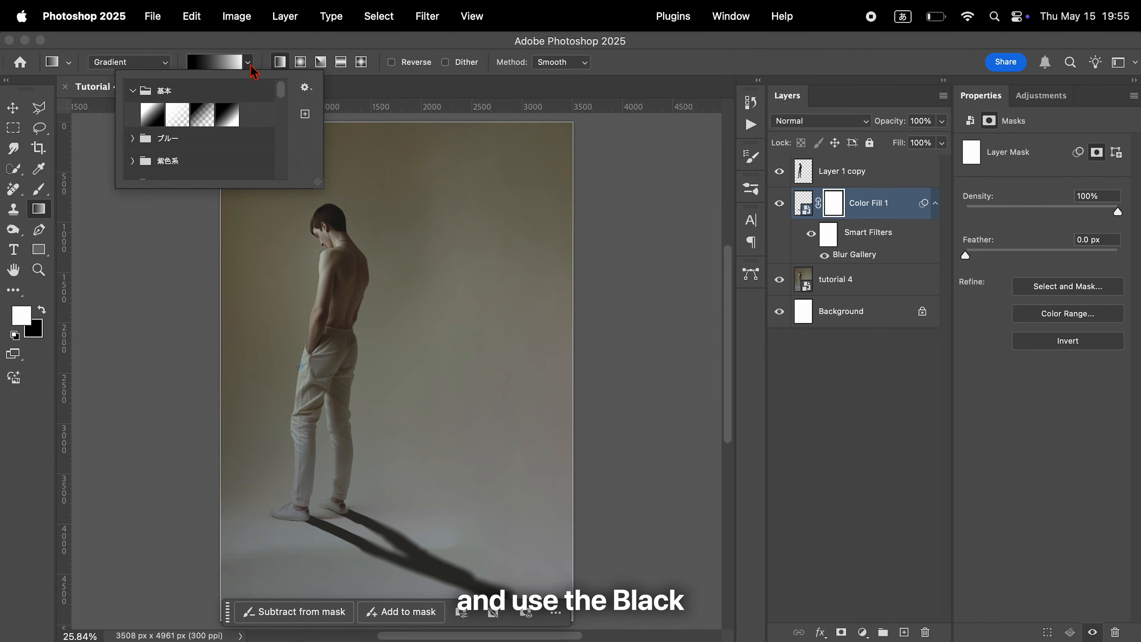
left_click(231, 117)
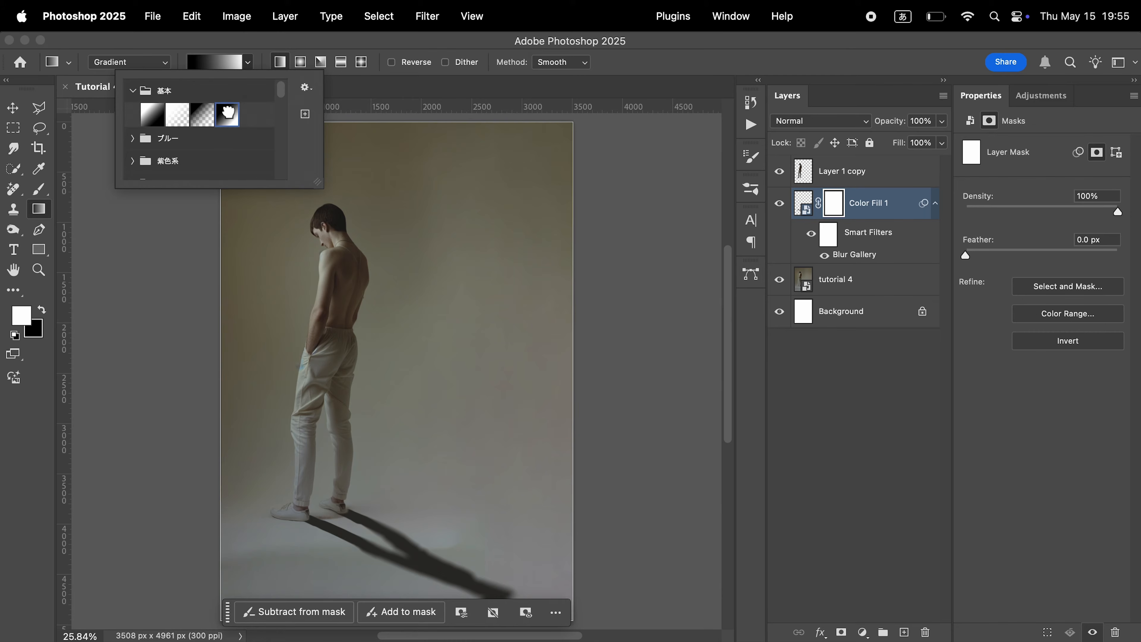
left_click(254, 70)
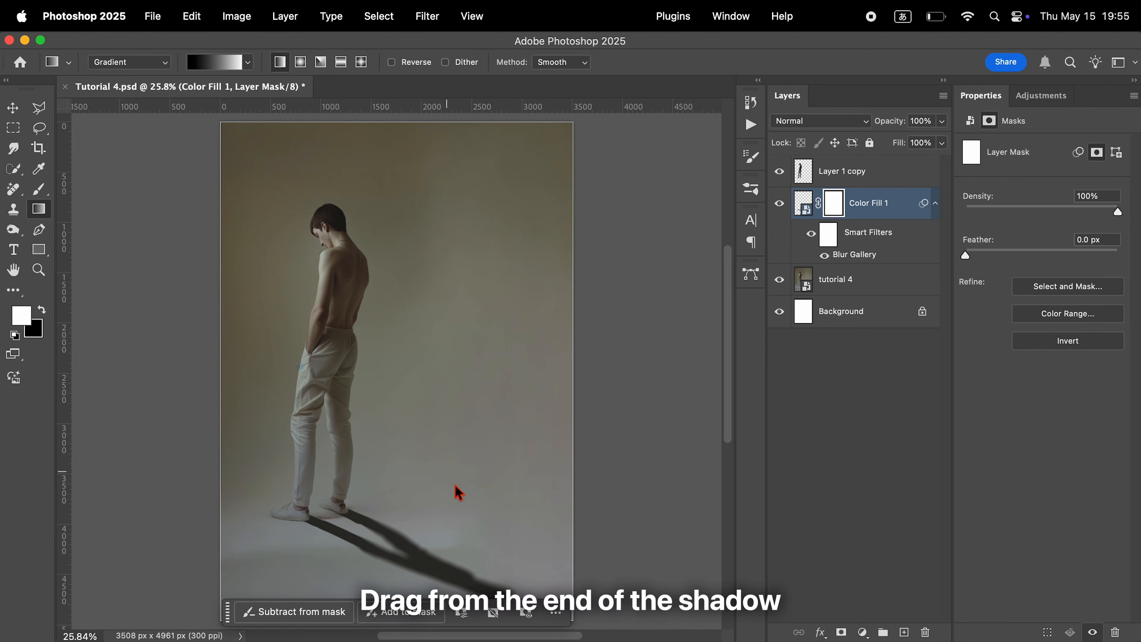
- Draw a mask gradient from the shadow's end to the shoes at about 167°, refining its endpoints and midpoint to fade the shadow's far end
left_click_drag(547, 576, 251, 508)
left_click_drag(405, 531, 477, 557)
left_click_drag(252, 507, 298, 522)
mouse_move(548, 574)
left_mouse_down()
mouse_move(627, 594)
mouse_move(533, 566)
left_mouse_up()
right_click(532, 565)
left_click(13, 109)
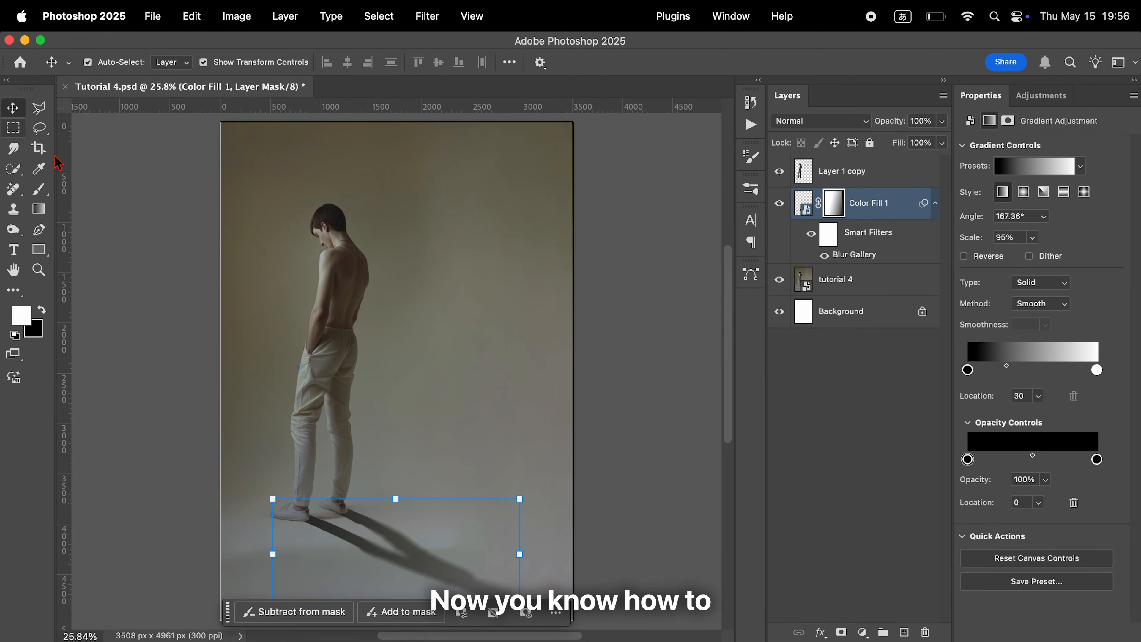
left_click(107, 204)
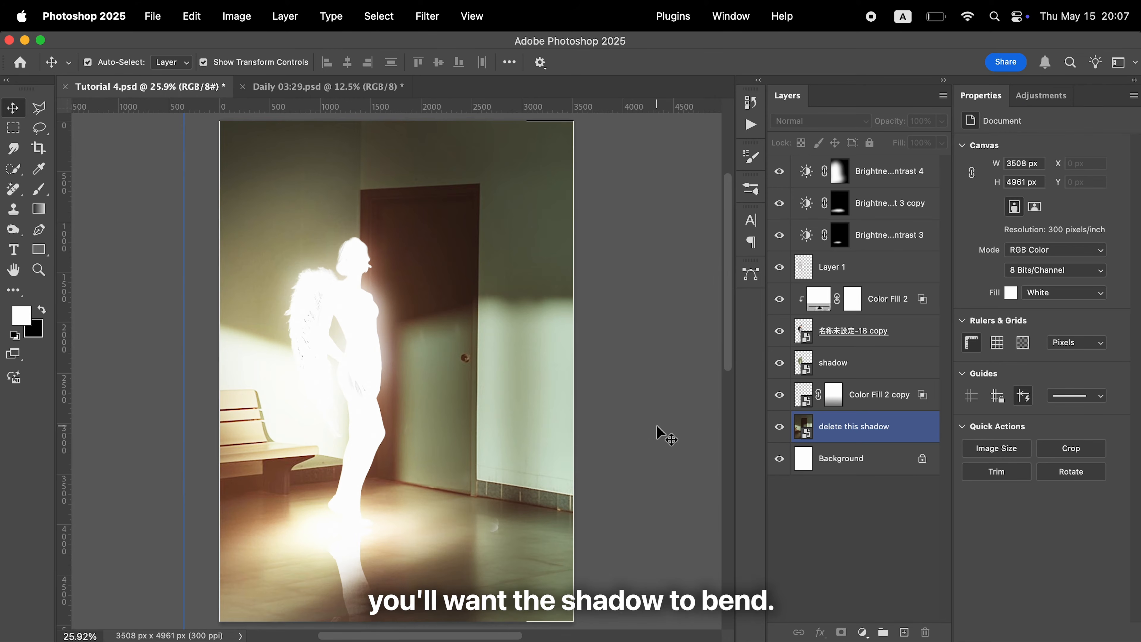
- Start a Perspective Warp on the shadow layer and lay out two joined planes, one for the wall and one for the floor
left_click(833, 364)
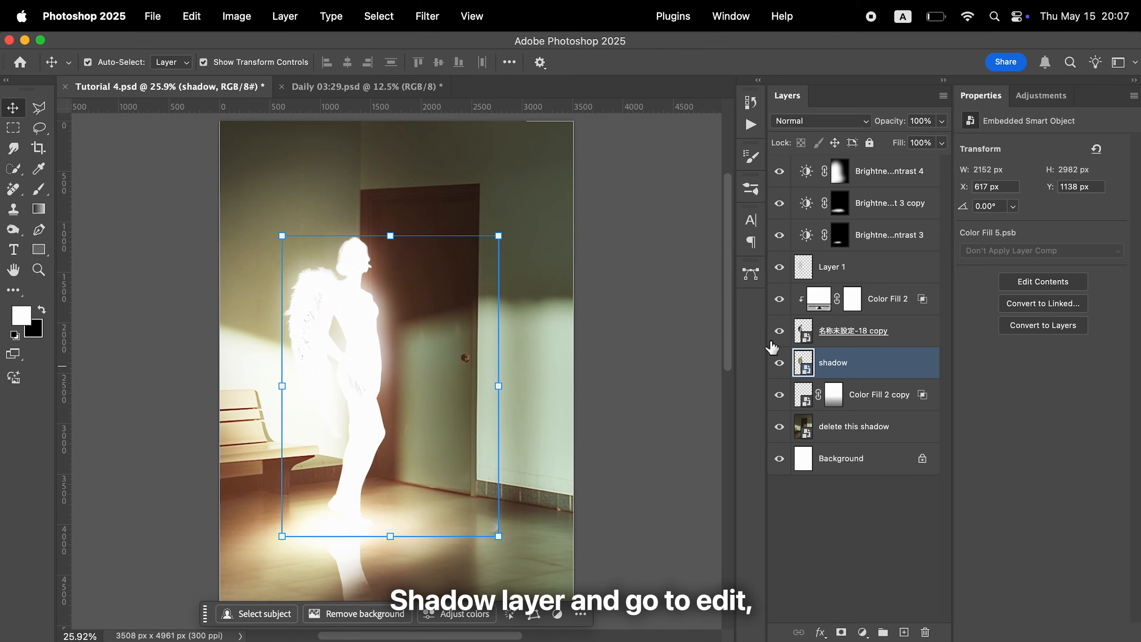
left_click(193, 17)
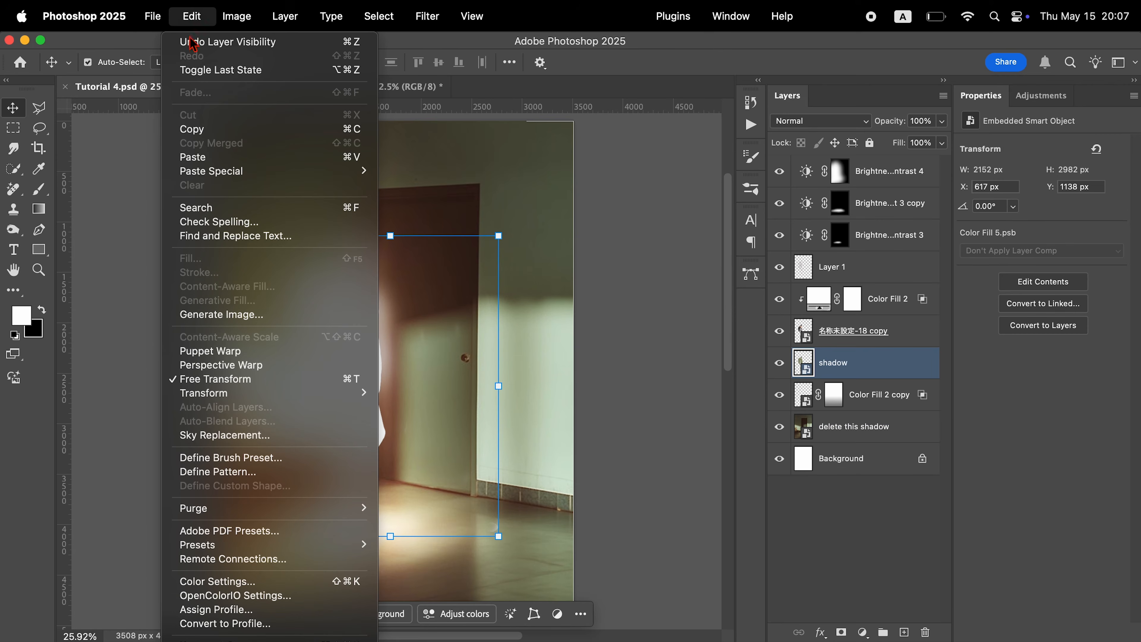
left_click(211, 365)
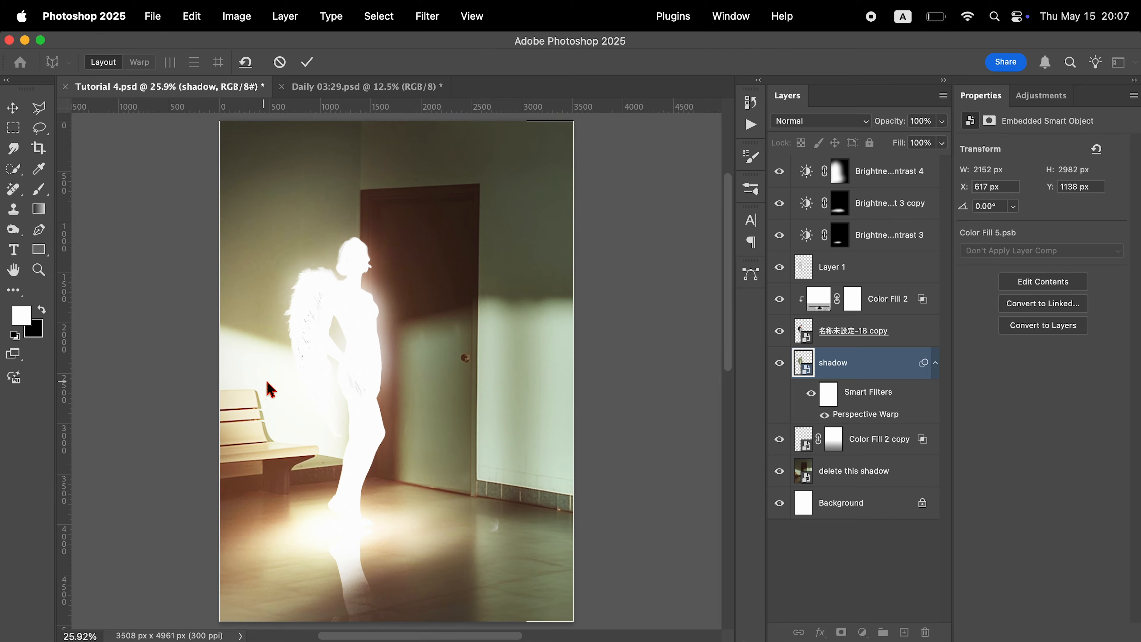
left_click_drag(268, 379, 417, 225)
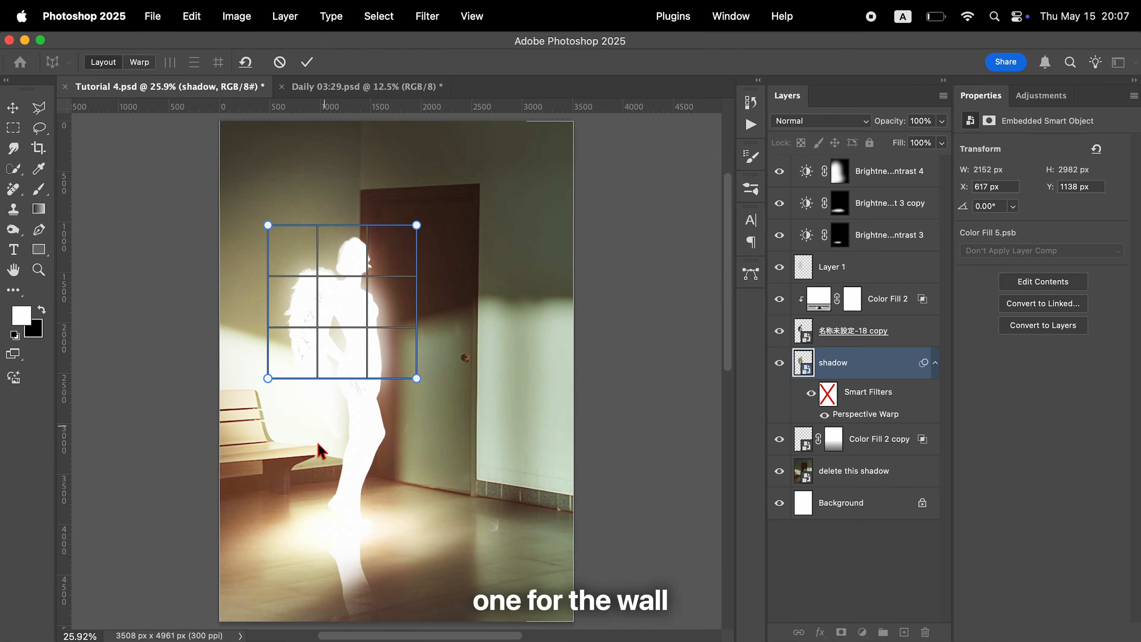
left_click_drag(268, 535, 417, 380)
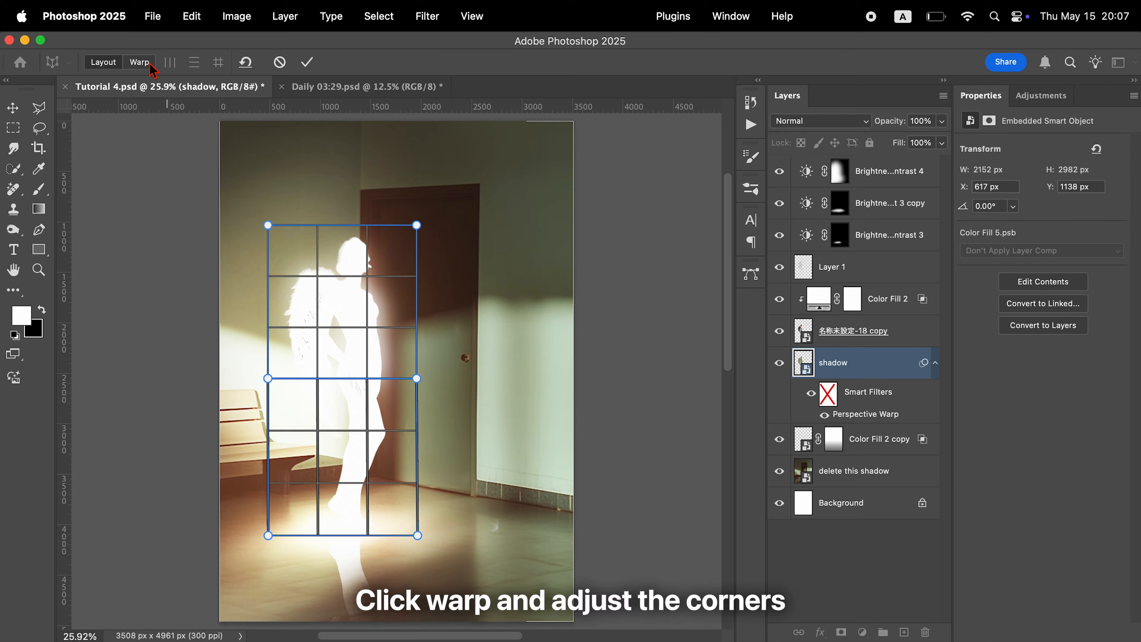
- Warp the planes by moving their shared edge to the base of the door and the wall plane's outer upper corner to the door's far edge
left_click(141, 63)
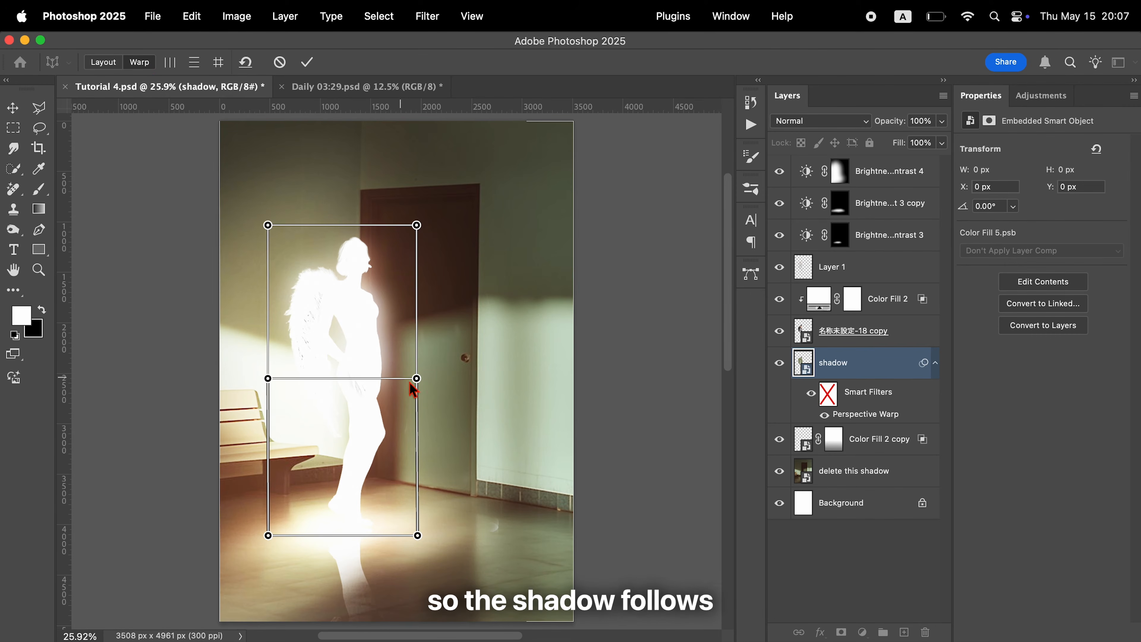
left_click_drag(416, 379, 479, 501)
left_click_drag(265, 396, 381, 471)
left_click_drag(414, 227, 480, 259)
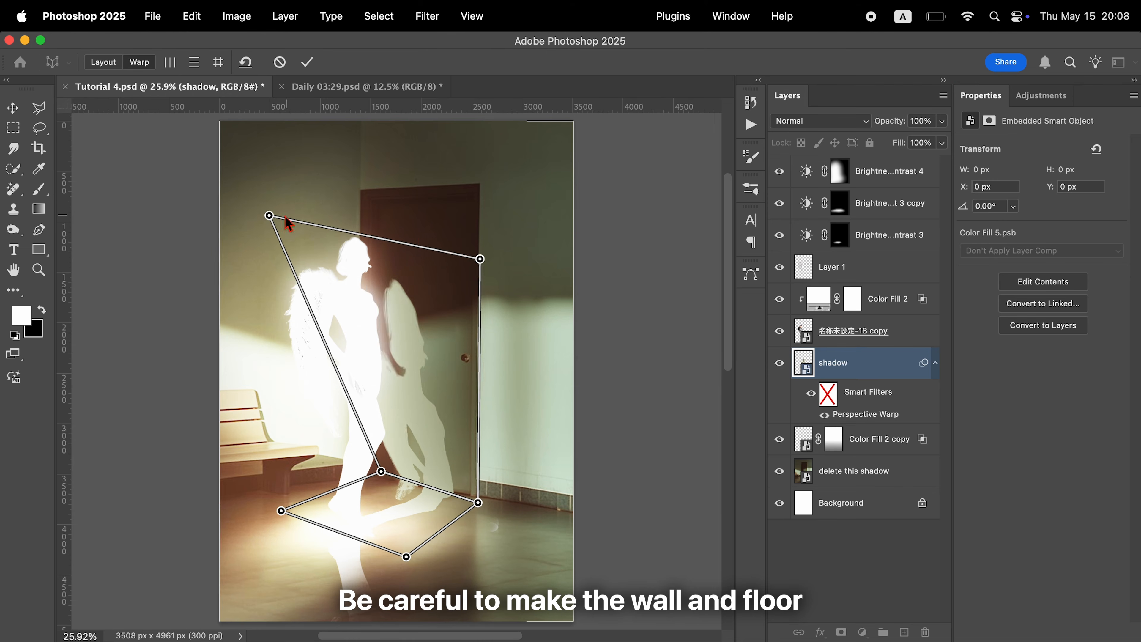
- Fine-tune the plane corners so the wall shadow stands upright on the door and the floor part runs back to the feet, and apply the warp
left_click_drag(269, 216, 382, 278)
left_click_drag(480, 259, 480, 275)
left_click_drag(281, 511, 279, 515)
left_click_drag(407, 556, 407, 552)
left_click_drag(381, 471, 392, 477)
left_click_drag(478, 502, 492, 500)
left_click_drag(381, 279, 388, 280)
left_click_drag(480, 275, 483, 285)
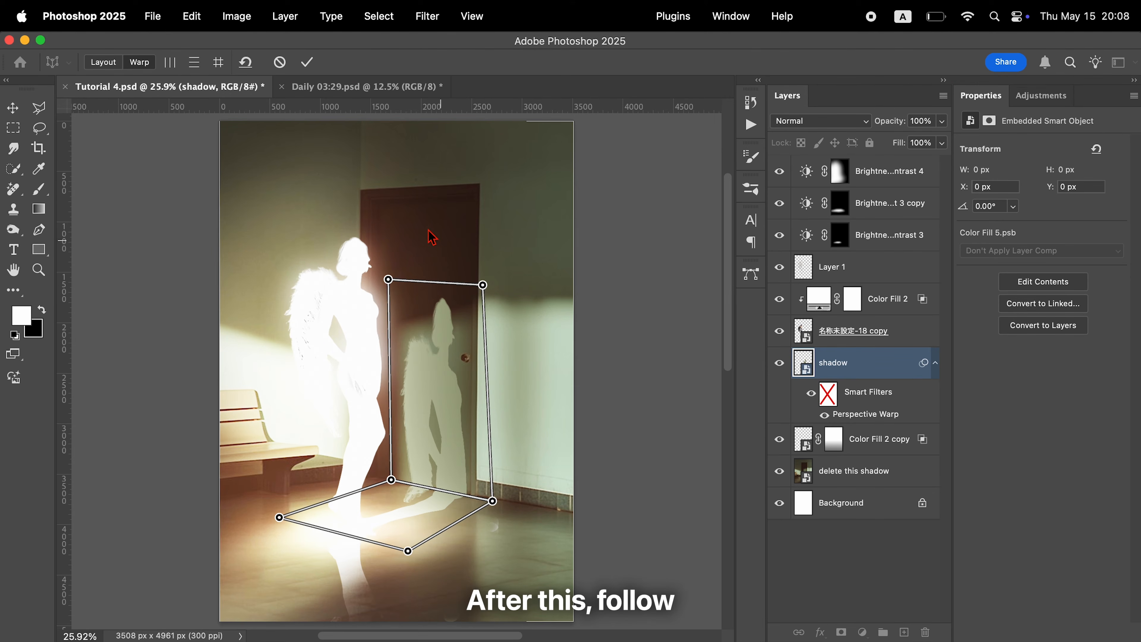
left_click(308, 63)
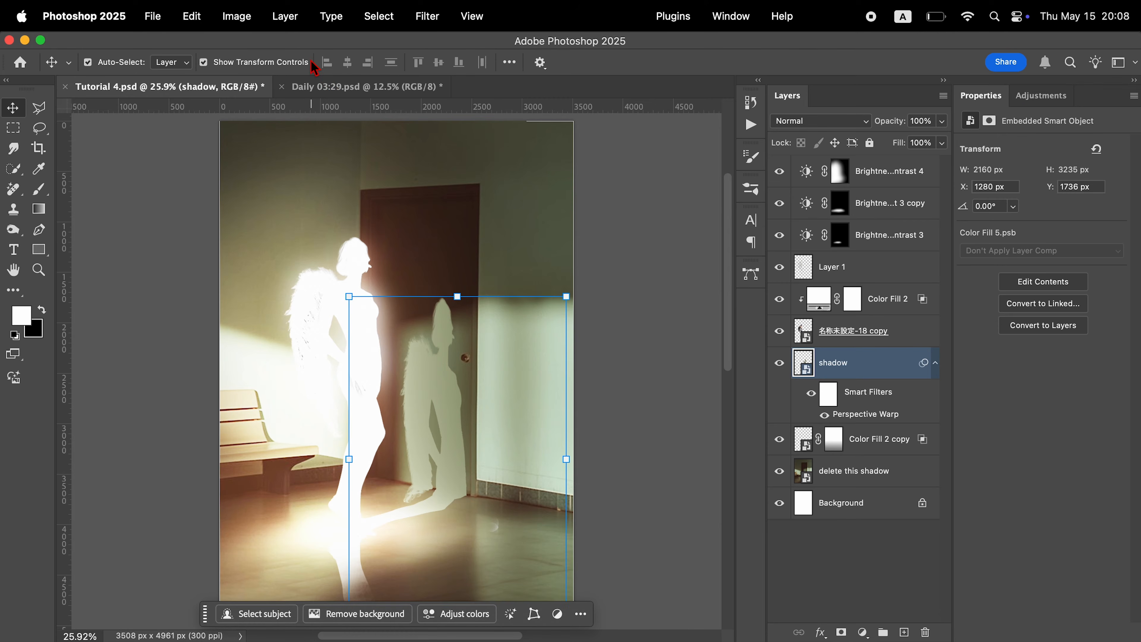
- Start a Field Blur on the shadow layer, placing a pin beside the door knob and strengthening the blur there
left_click(428, 16)
mouse_move(489, 234)
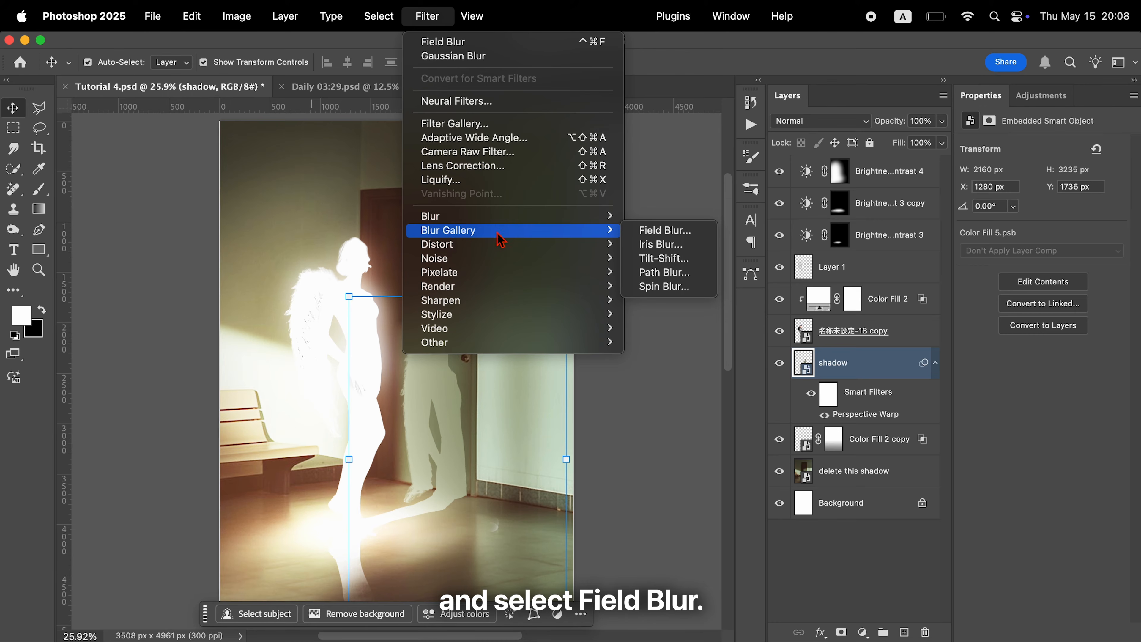
left_click(665, 230)
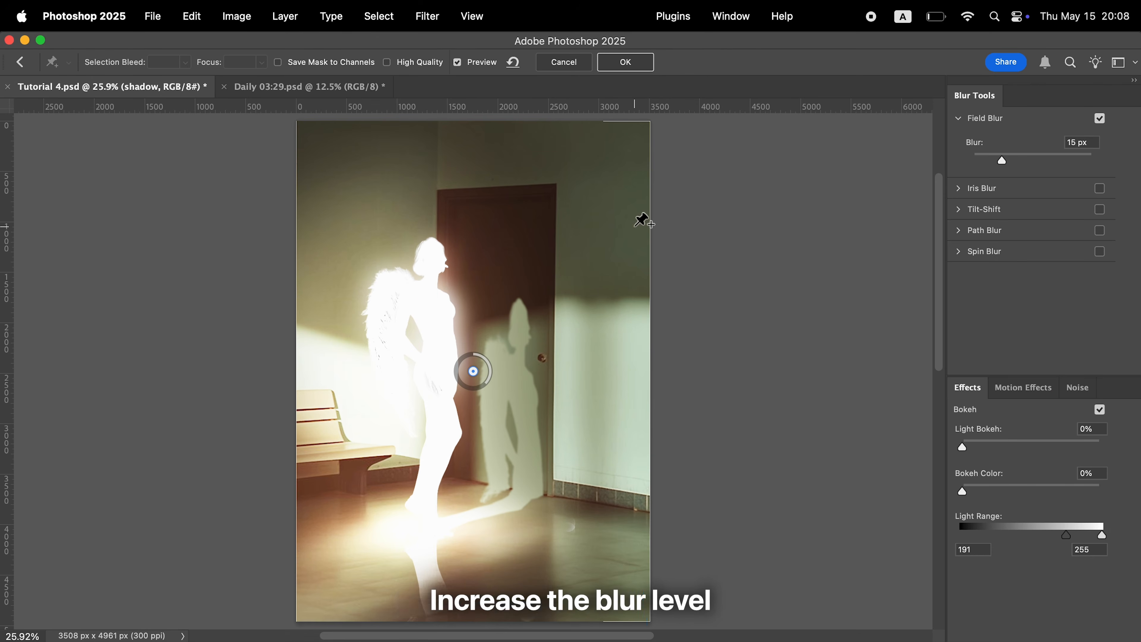
left_click(559, 353)
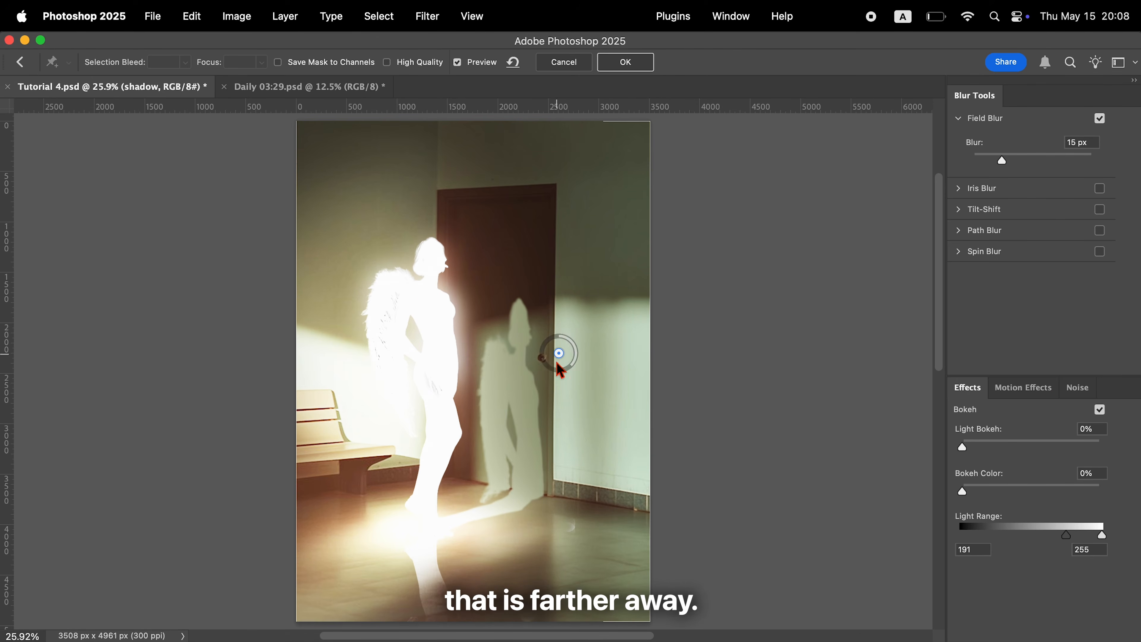
left_click_drag(566, 362, 559, 375)
- Add a second pin on the floor part of the shadow with 12 px of blur and apply the filter
left_click(484, 503)
left_click_drag(500, 517, 496, 518)
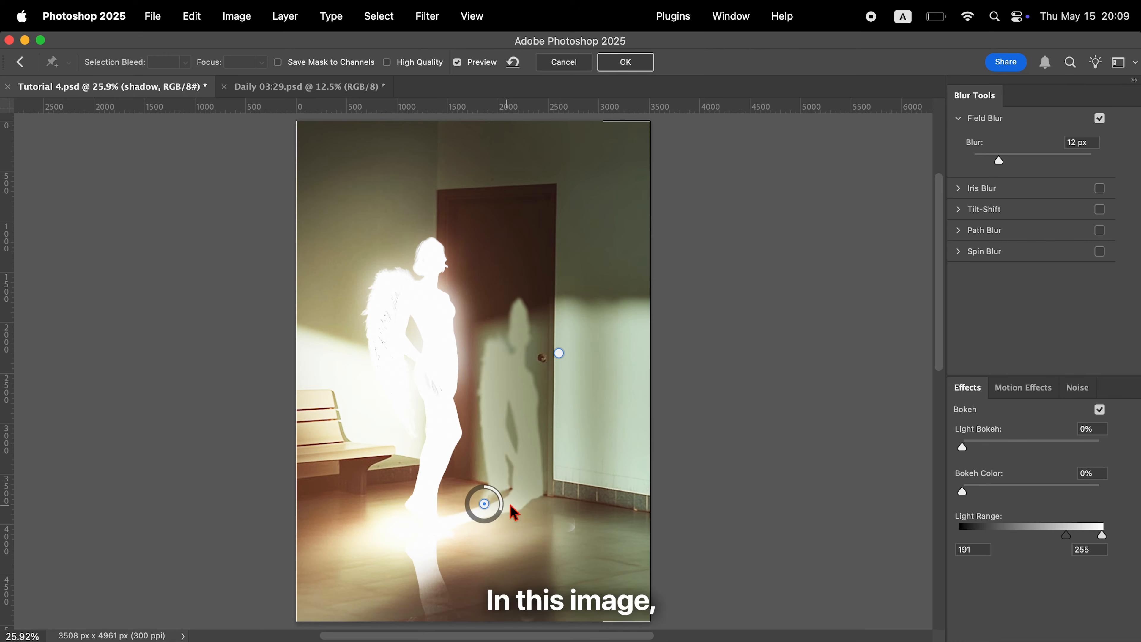
left_click(622, 68)
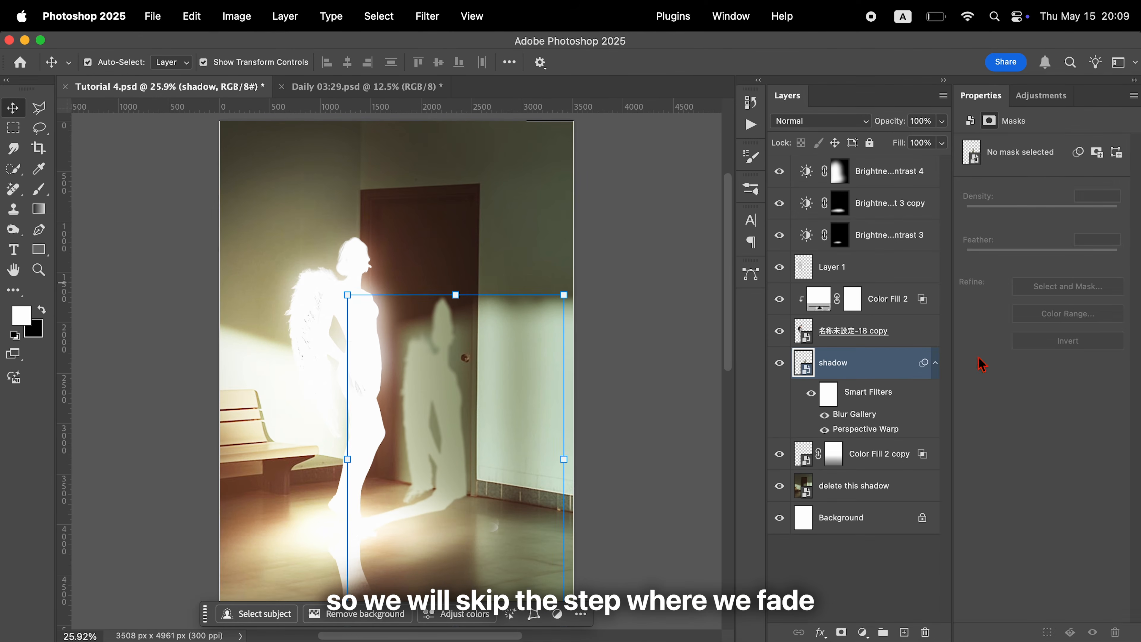
- Add a black solid colour fill layer above the winged figure's shadow and clip it to the shadow layer
left_click(864, 375)
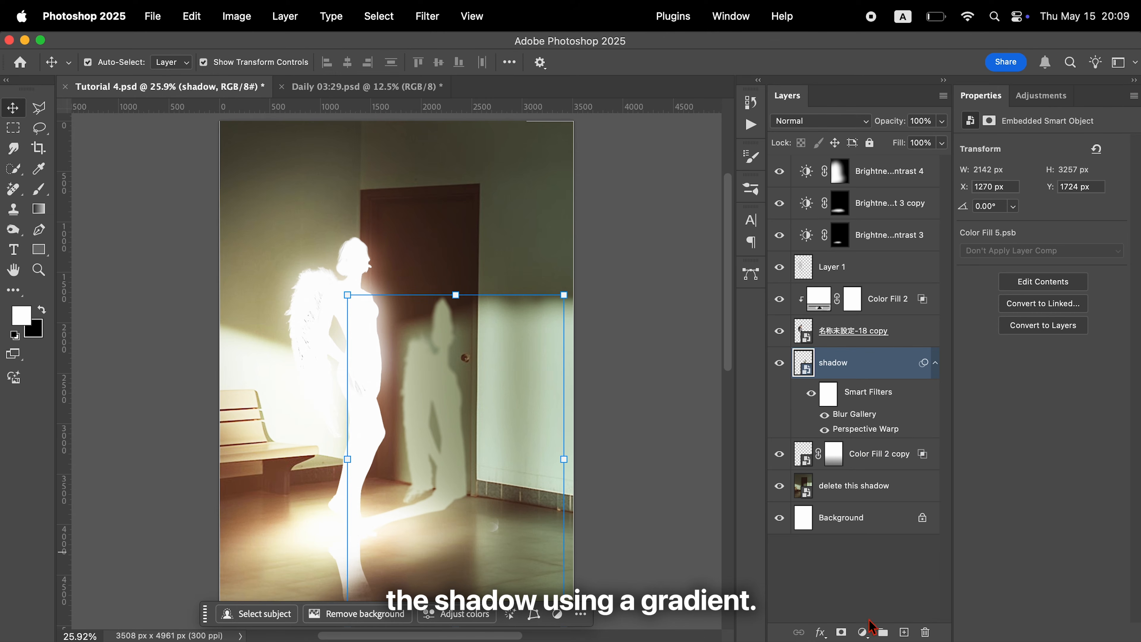
left_click(864, 633)
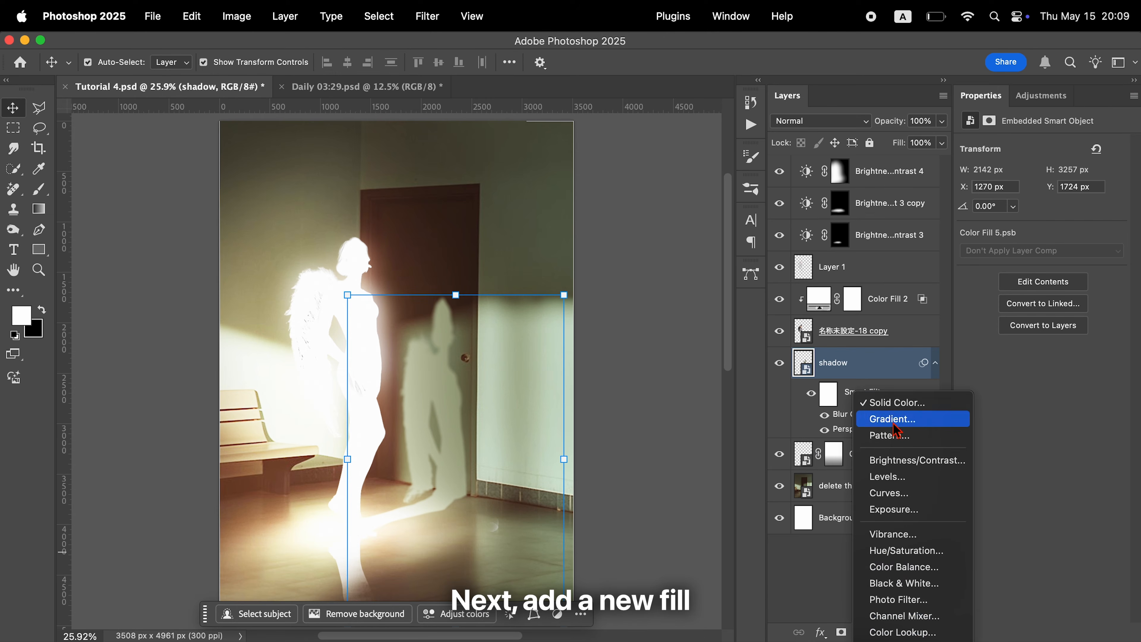
left_click(889, 408)
mouse_move(867, 407)
left_mouse_down()
mouse_move(825, 402)
mouse_move(666, 481)
left_mouse_up()
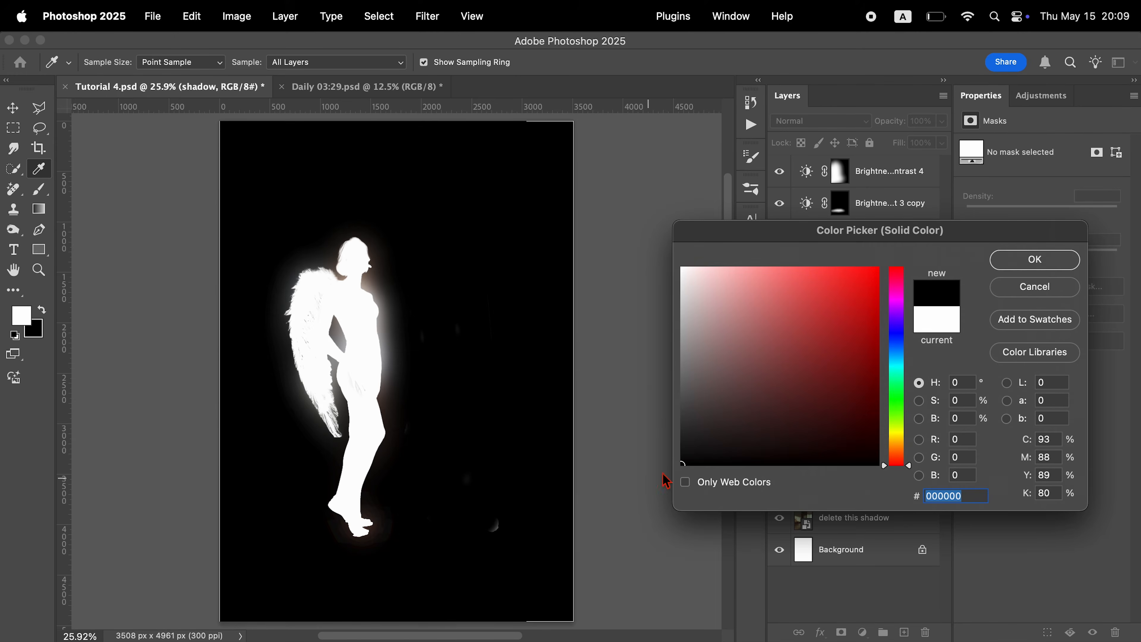
left_click(1041, 265)
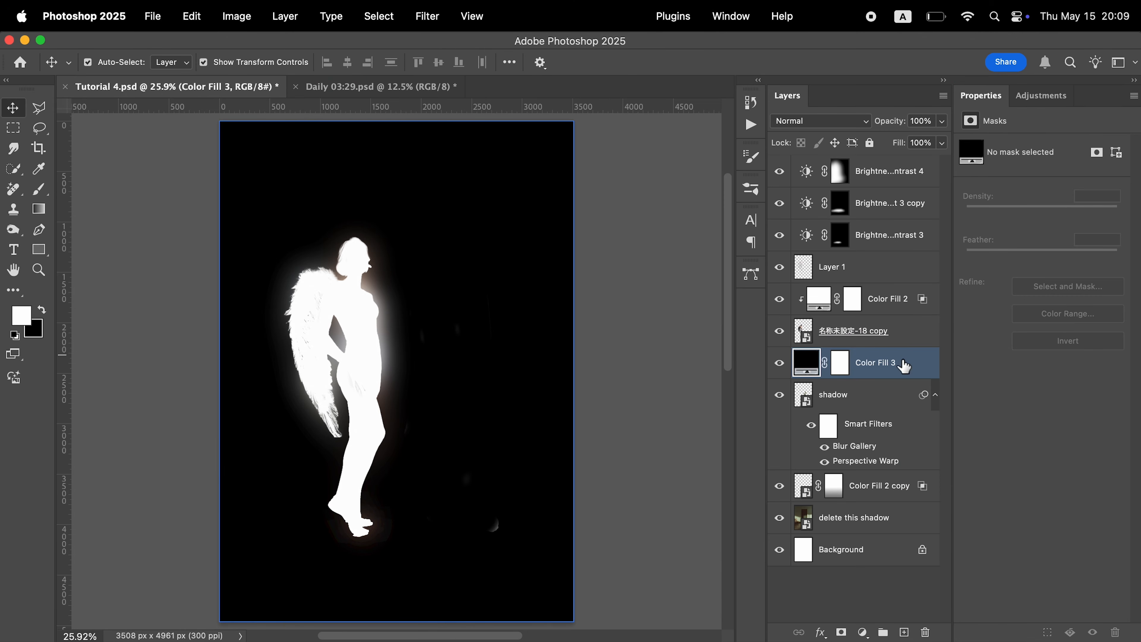
left_click(889, 376, "alt")
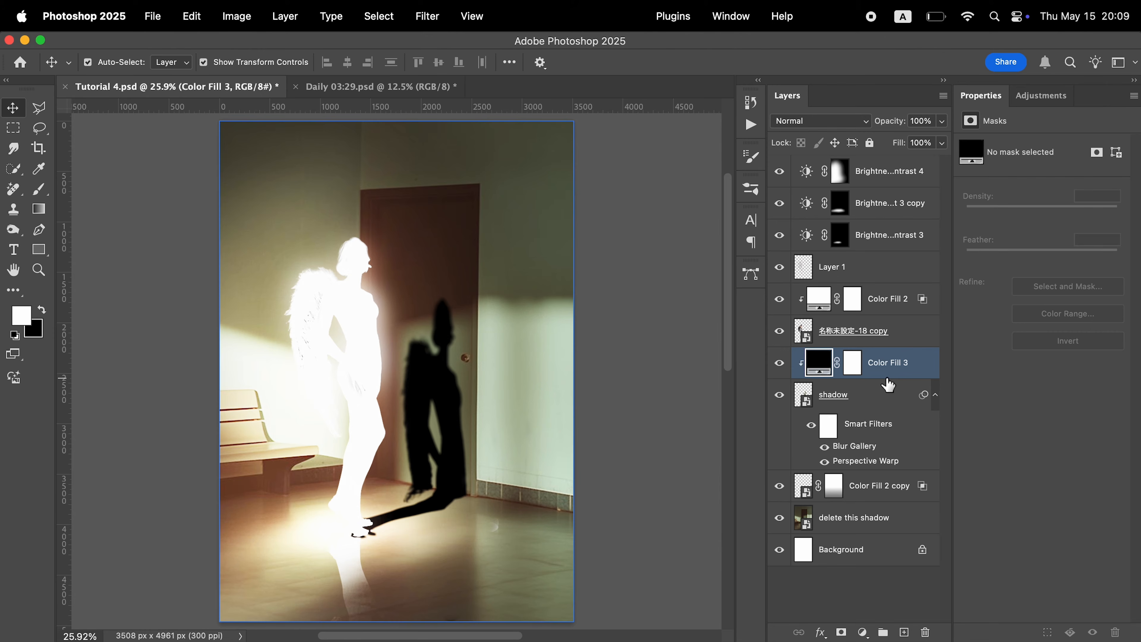
- Recolour the clipped fill to the dark brown 321f14 sampled from the edge of the door
double_click(825, 359)
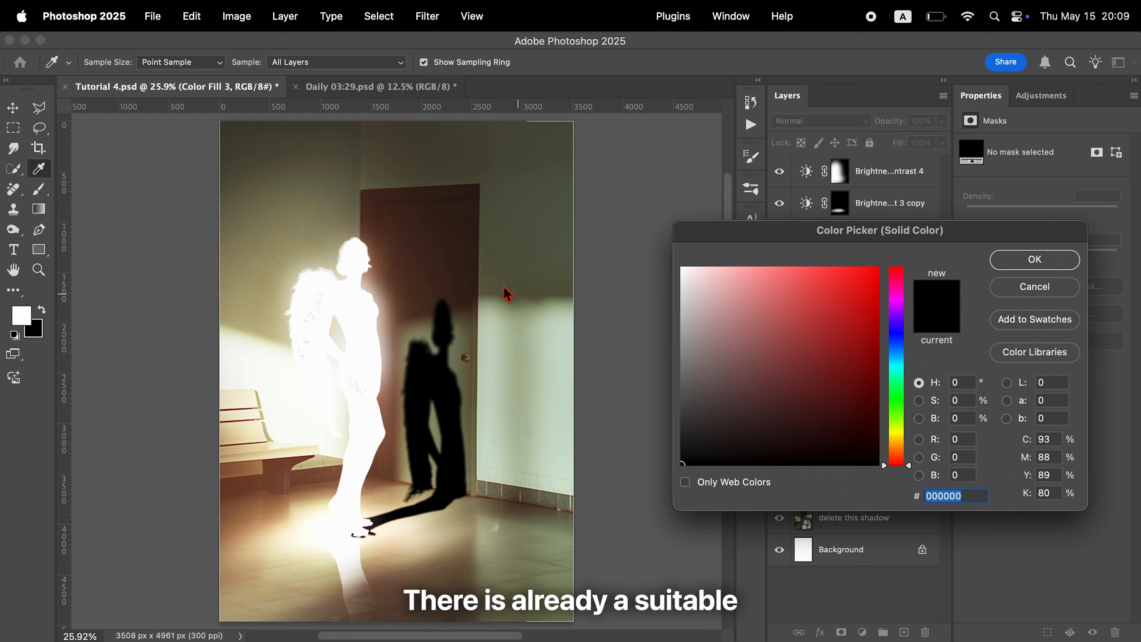
left_click(475, 266)
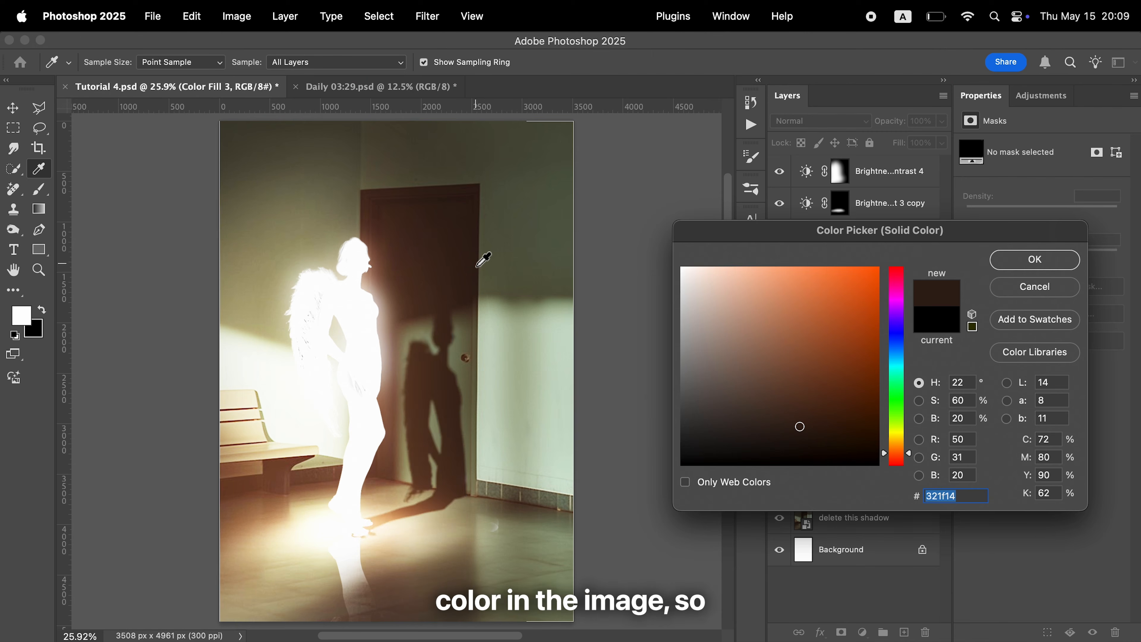
left_click(1035, 260)
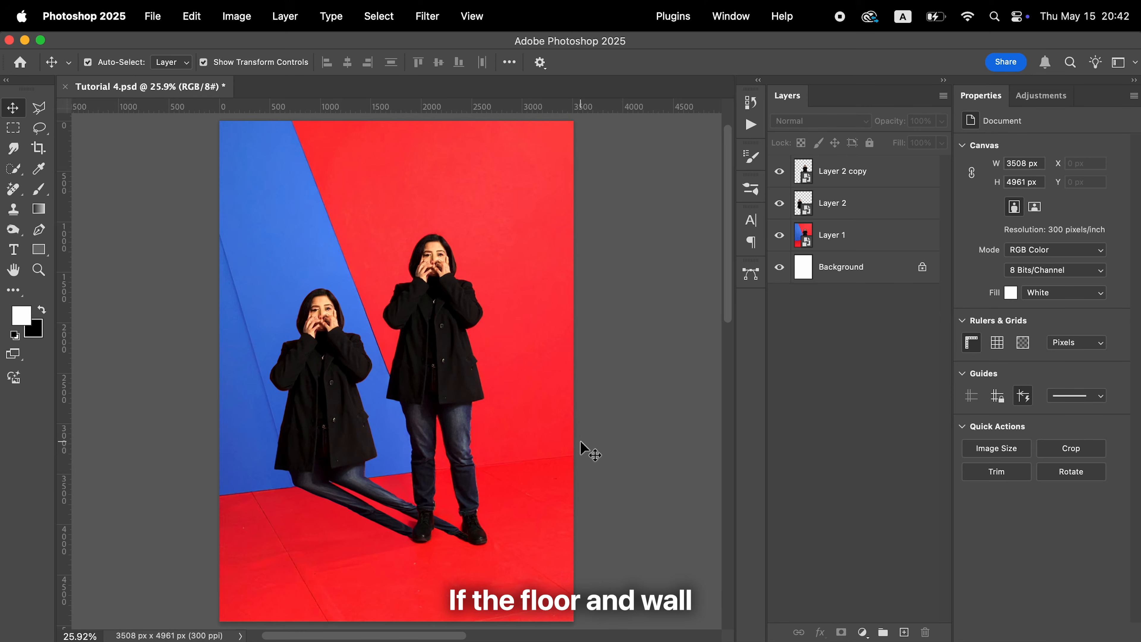
- Rasterize Layer 2, the woman's bent copy, and outline its floor part with the Polygonal Lasso along the wall-floor edge
left_click(851, 215)
right_click(851, 214)
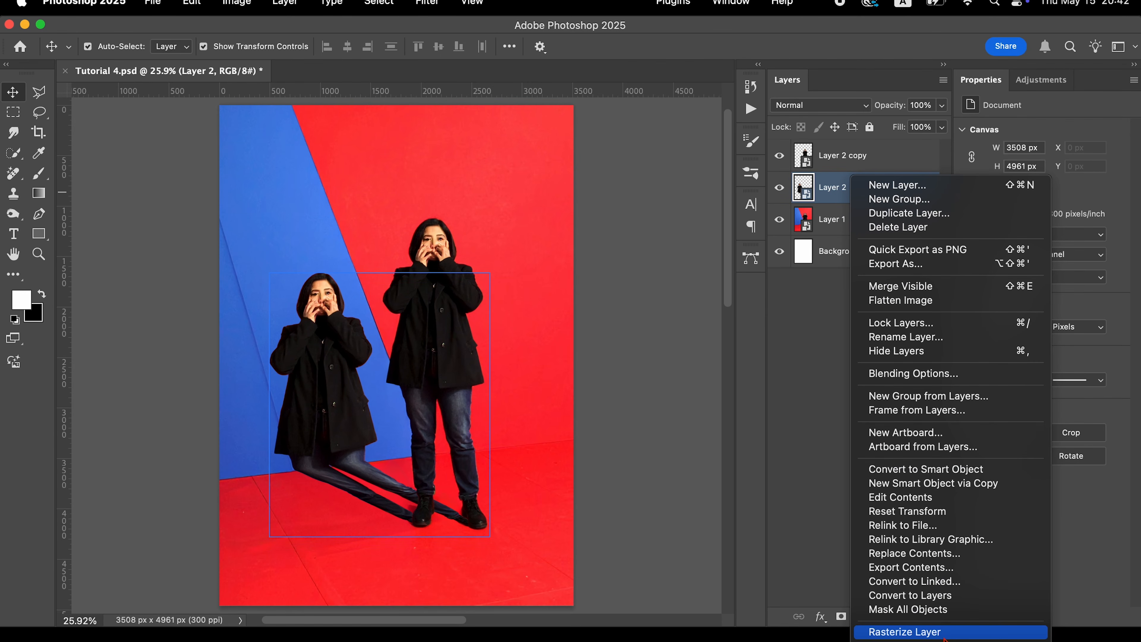
left_click(943, 636)
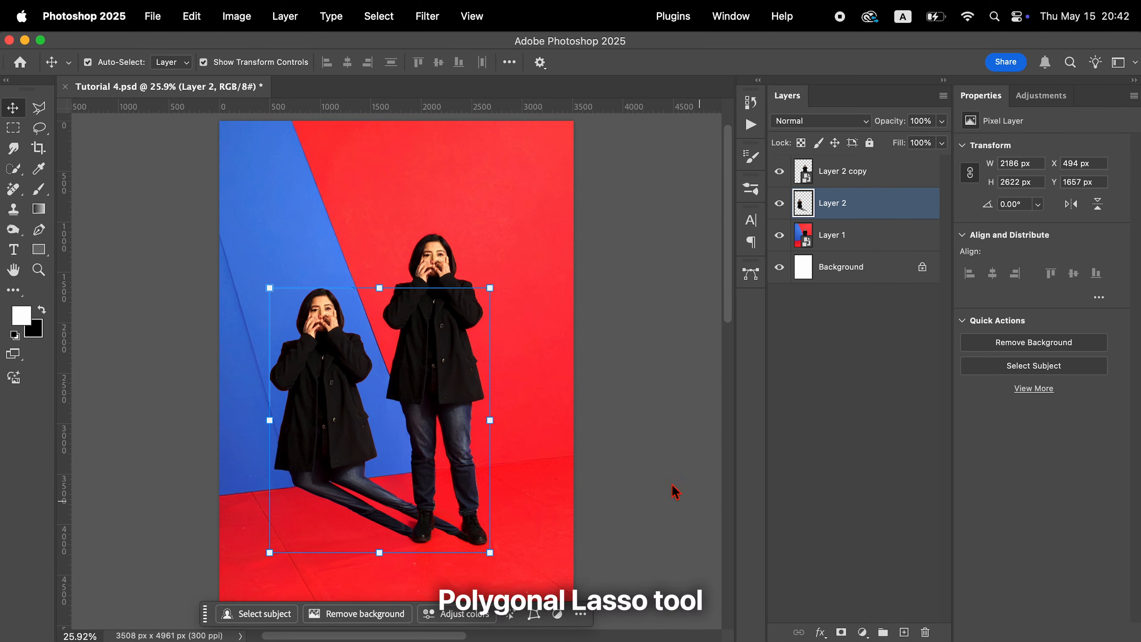
left_click(40, 109)
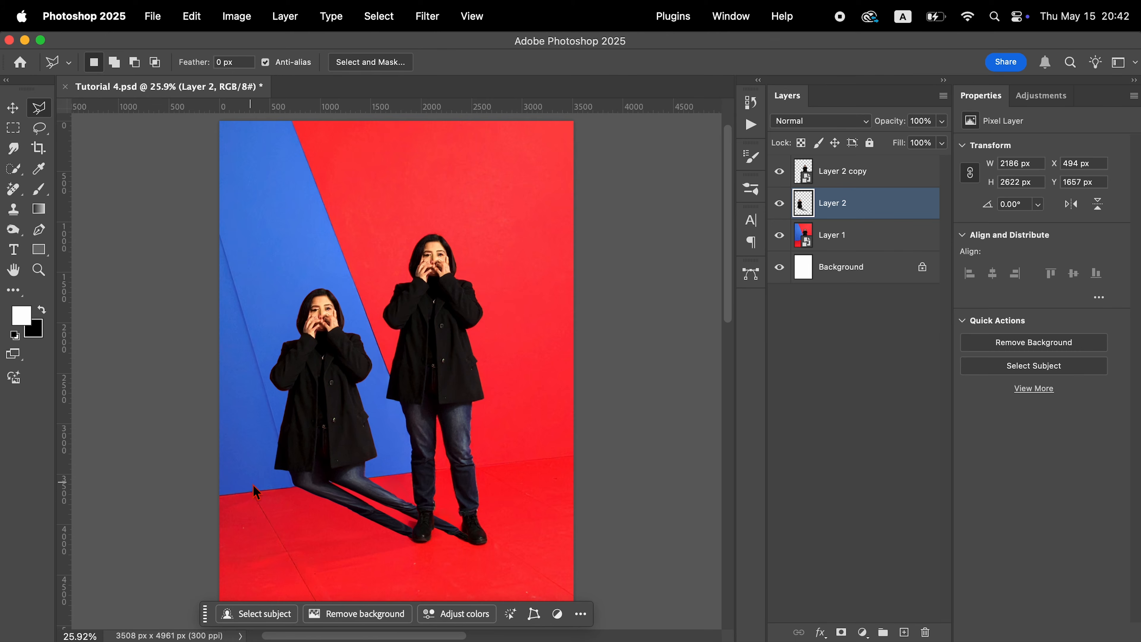
left_click(270, 489)
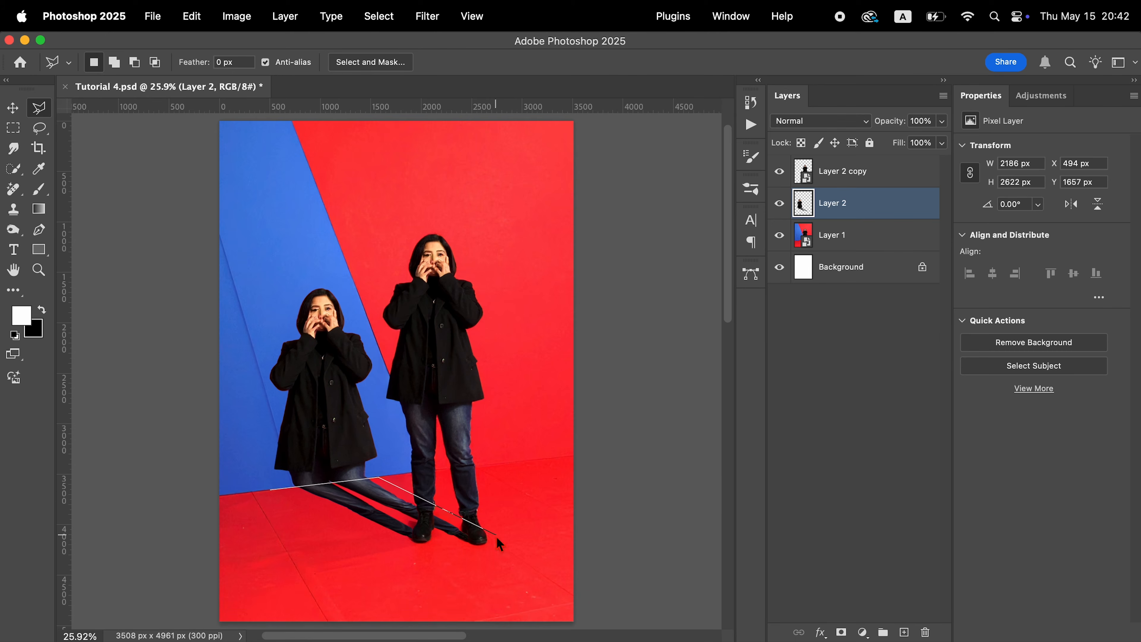
left_click(272, 491)
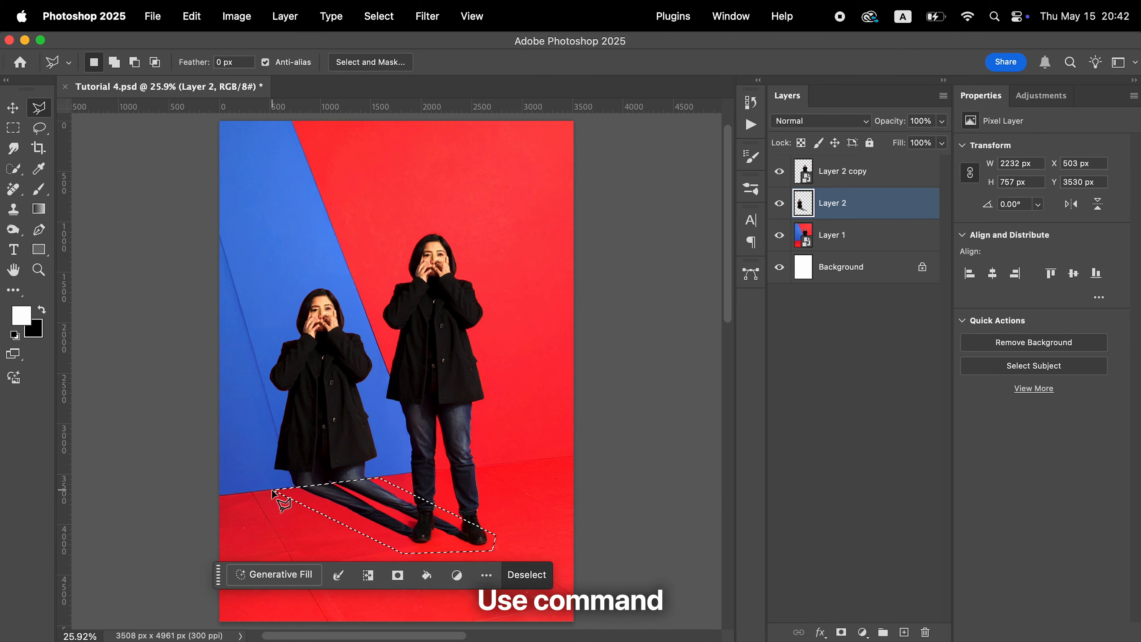
- Cut the selected floor part and paste it in place on its own layer, toggling layer visibility to check the split
key("super+x")
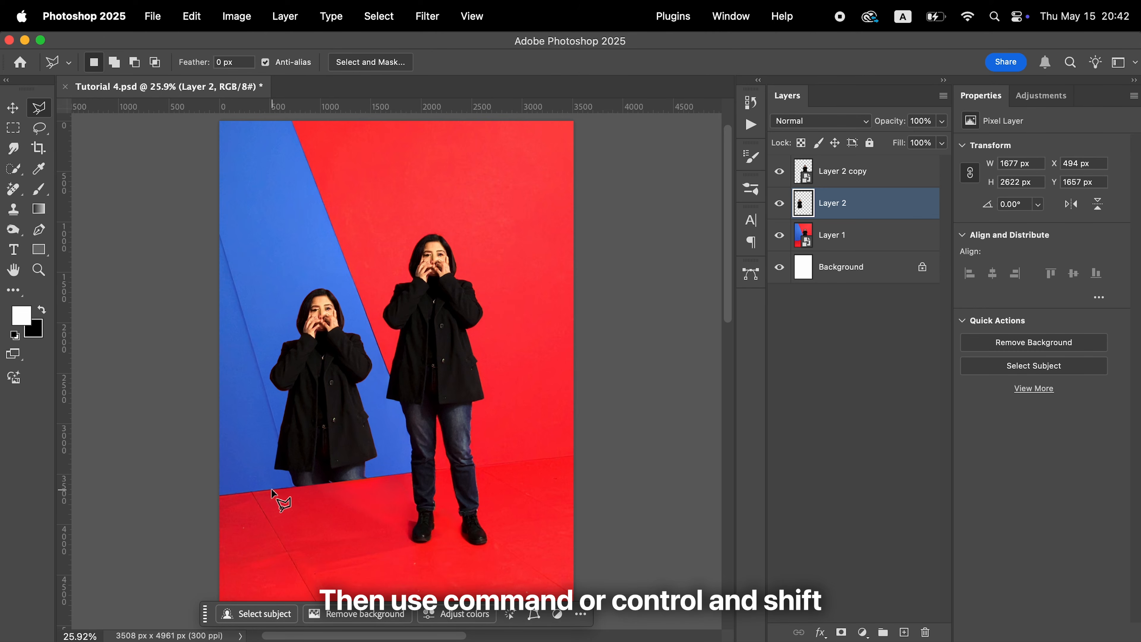
key("shift+super+v")
key("v")
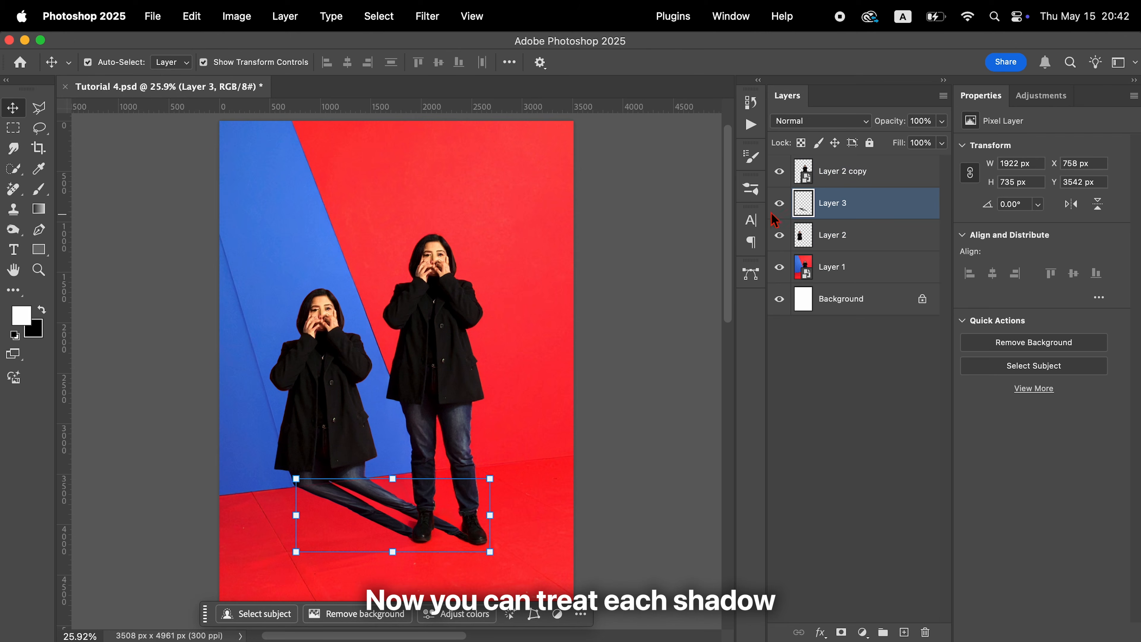
left_click(779, 203)
left_click(780, 204)
left_click(780, 235)
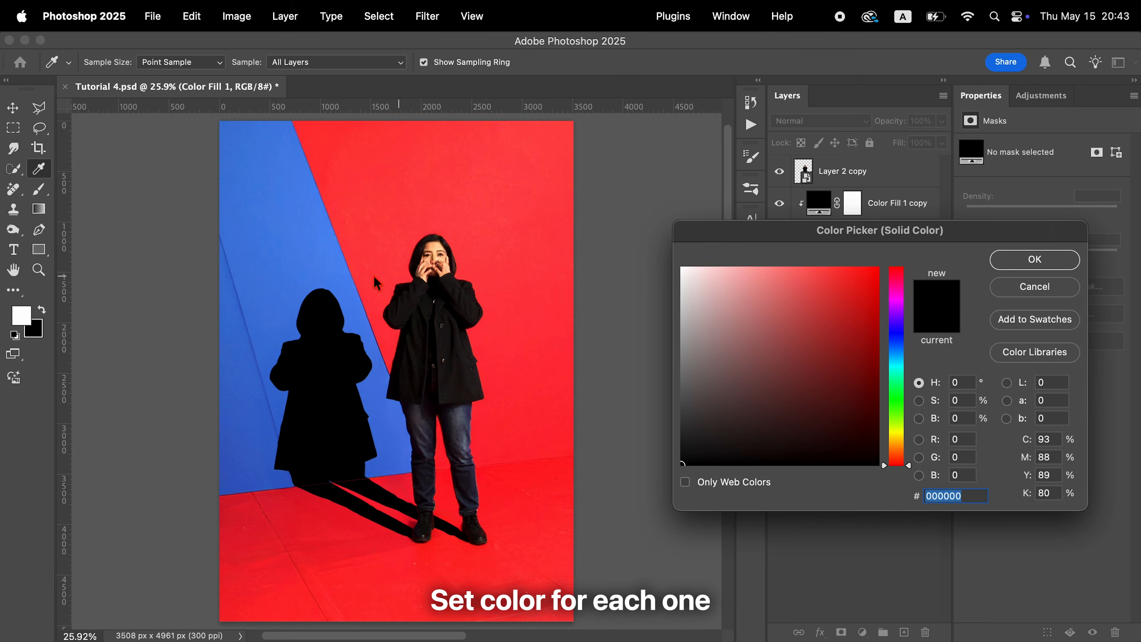
- Set the fill colour of the wall shadow to dark blue 274882
left_click(896, 345)
left_click_drag(815, 288, 820, 364)
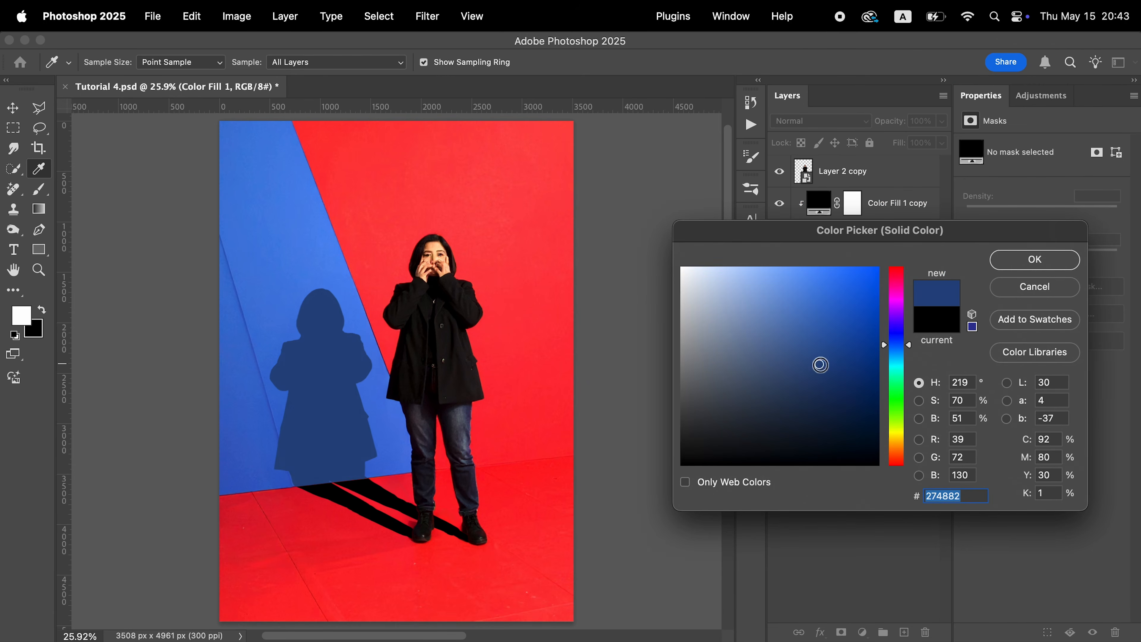
left_click(1035, 260)
- Set the fill colour of the floor shadow to dark red 8d181e, starting from the red of the floor
double_click(819, 203)
left_click(546, 485)
left_click_drag(843, 293, 845, 355)
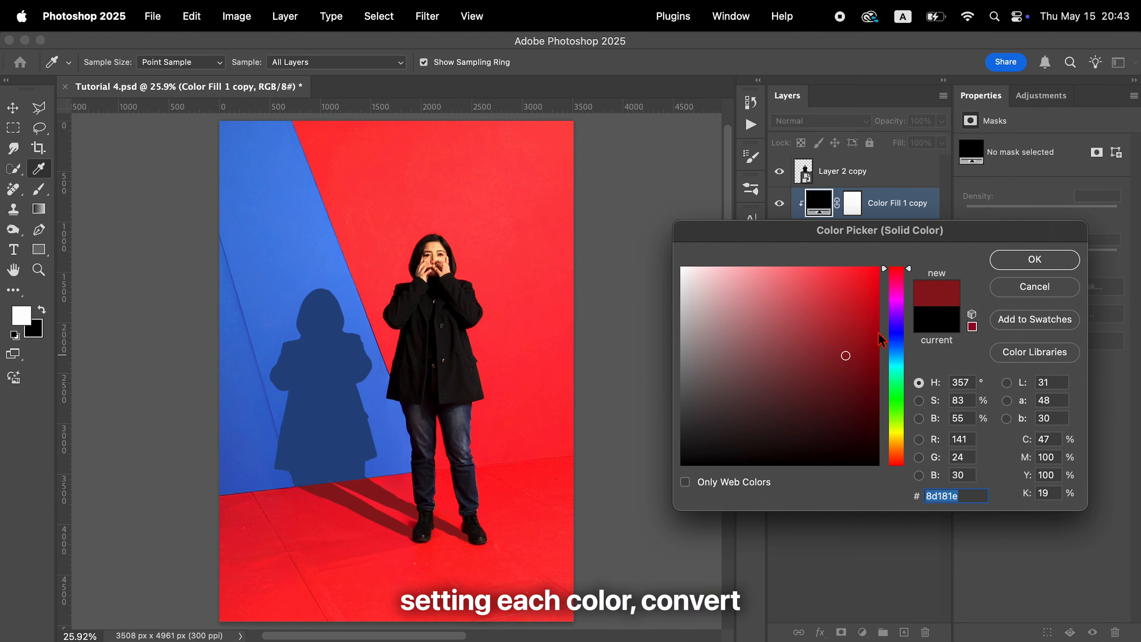
left_click(1020, 265)
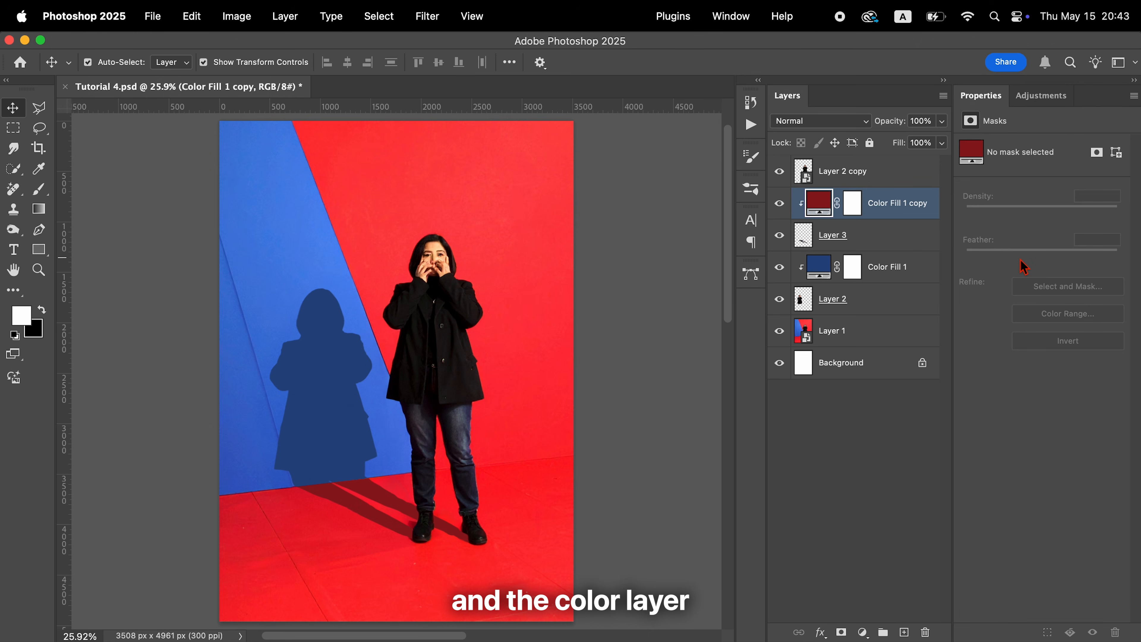
- Convert both shadow layers and their clipped colour fills into a single smart object
left_click(915, 311, "super")
left_click(909, 311, "shift")
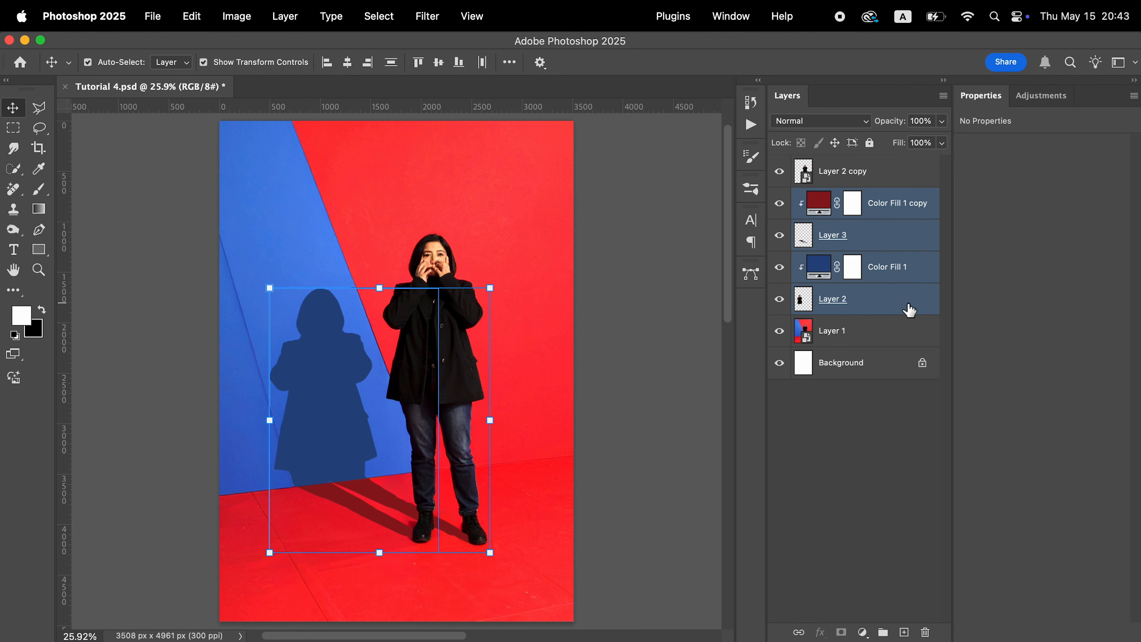
right_click(909, 311)
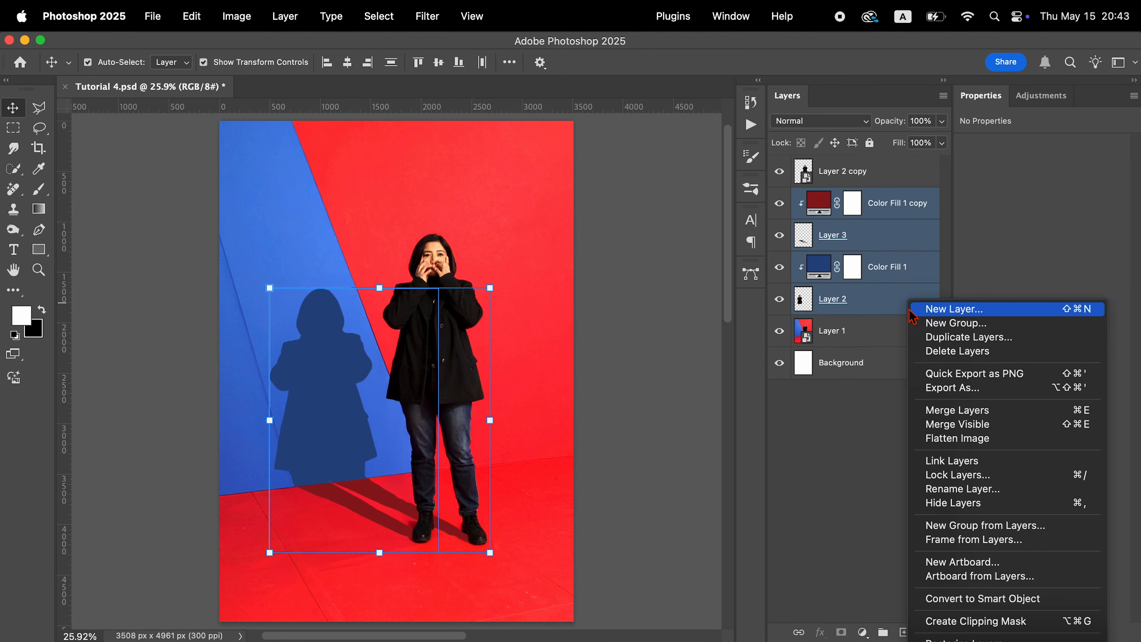
left_click(939, 600)
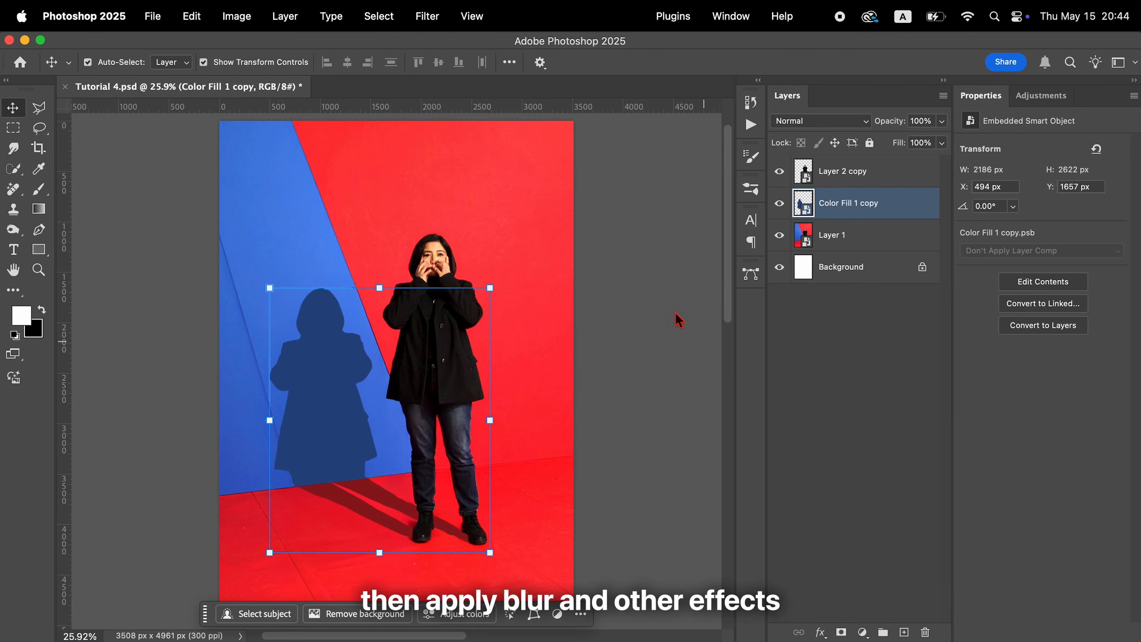
- Start a Field Blur on the combined shadow, moving the first pin to the woman's feet and adding another at the wall's base
left_click(427, 16)
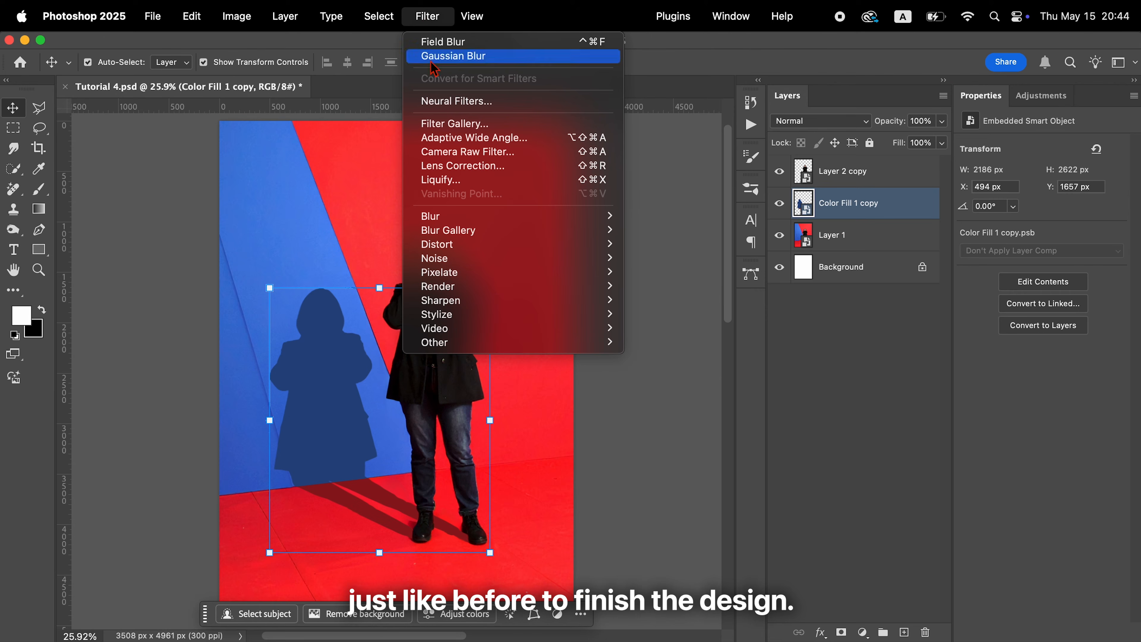
mouse_move(498, 236)
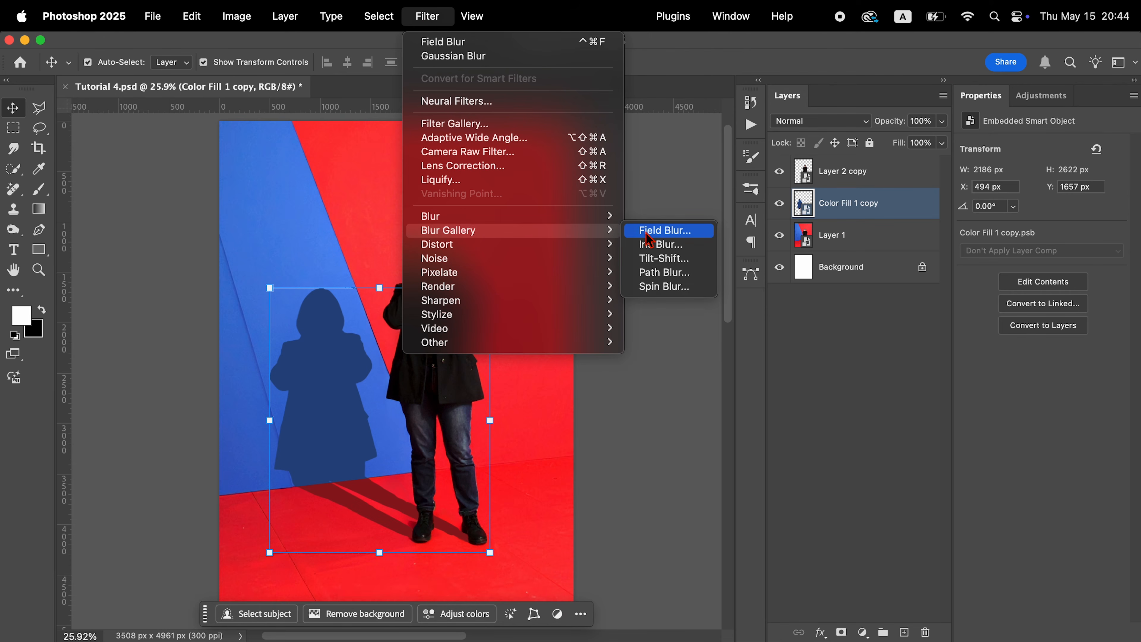
left_click(650, 240)
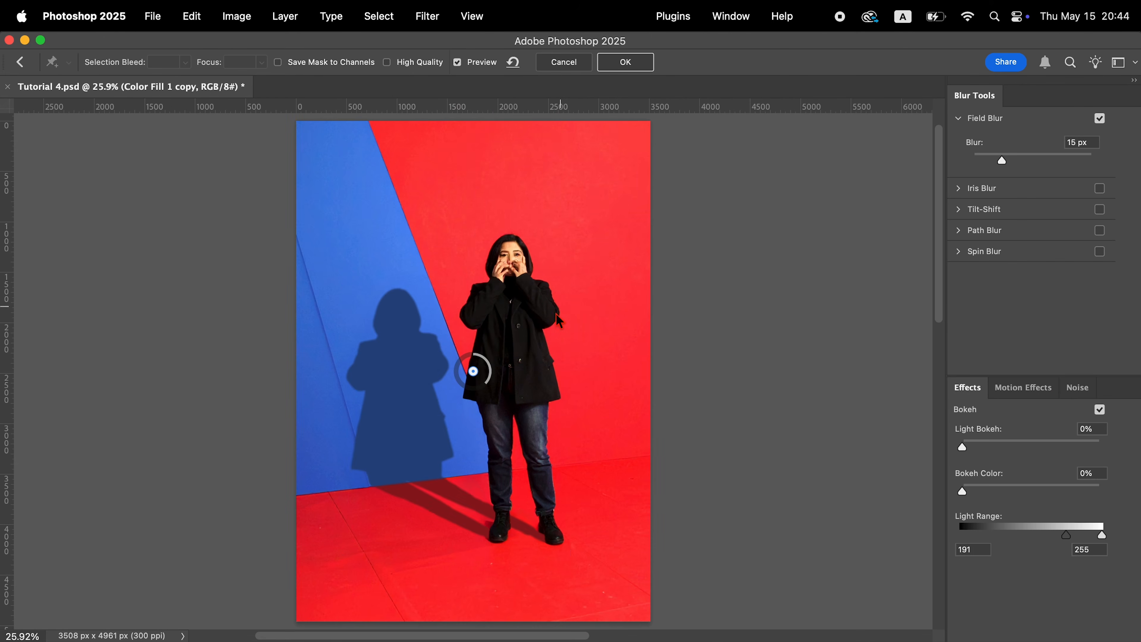
left_click_drag(474, 371, 528, 524)
left_click(411, 482)
- Add a third blur pin on the upper body of the wall shadow with 49 px of blur and apply the filter
left_click(406, 354)
left_click_drag(406, 376, 399, 366)
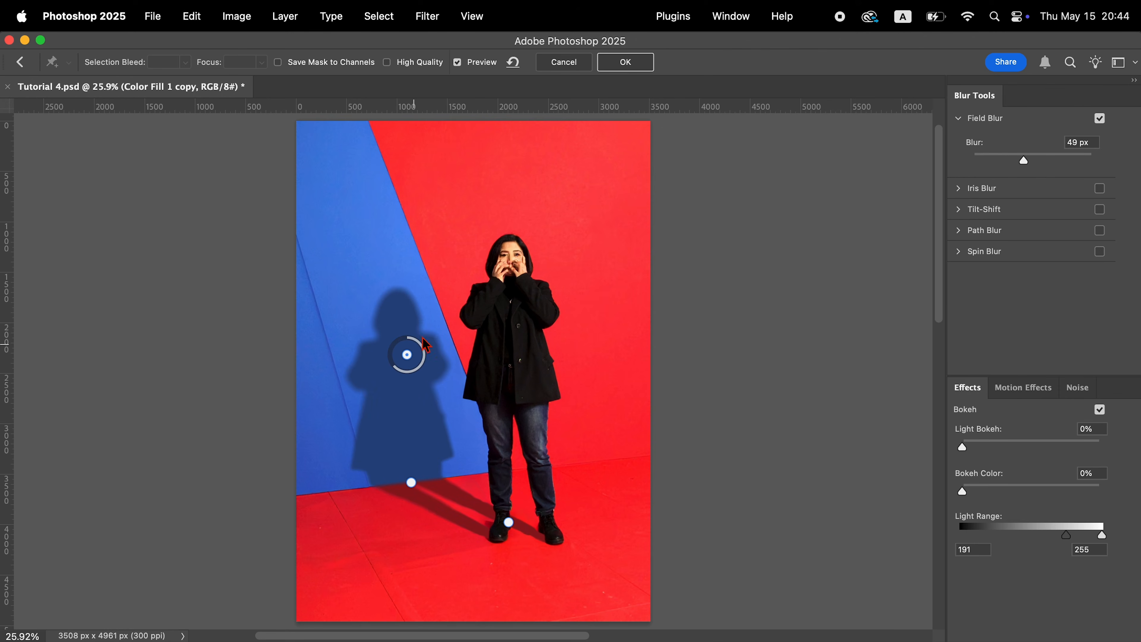
left_click(642, 67)
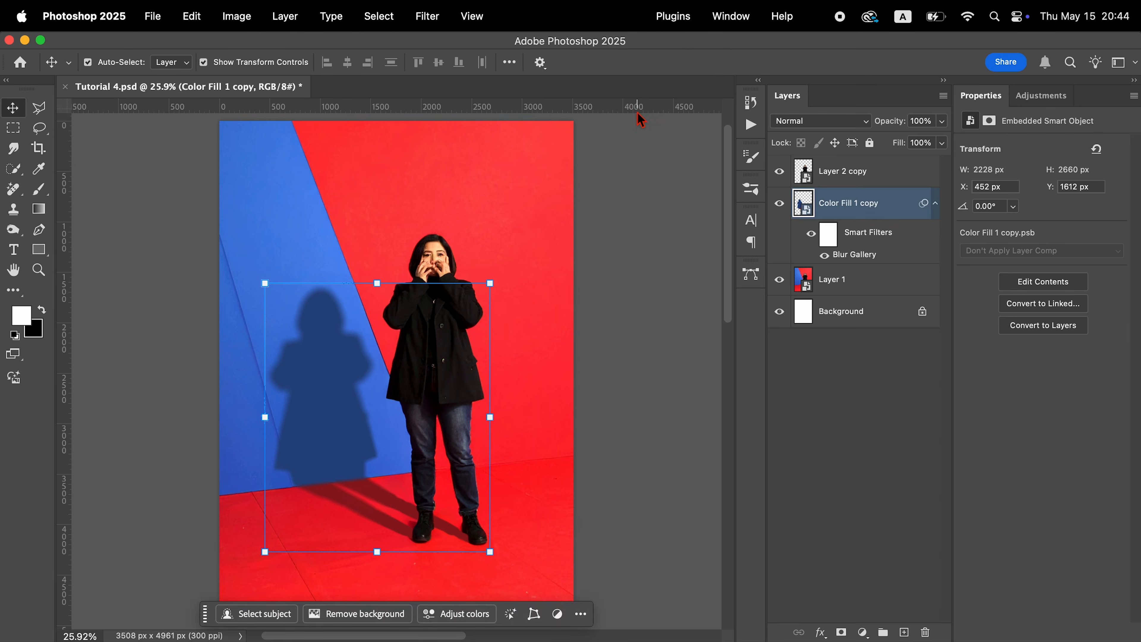
left_click(649, 194)
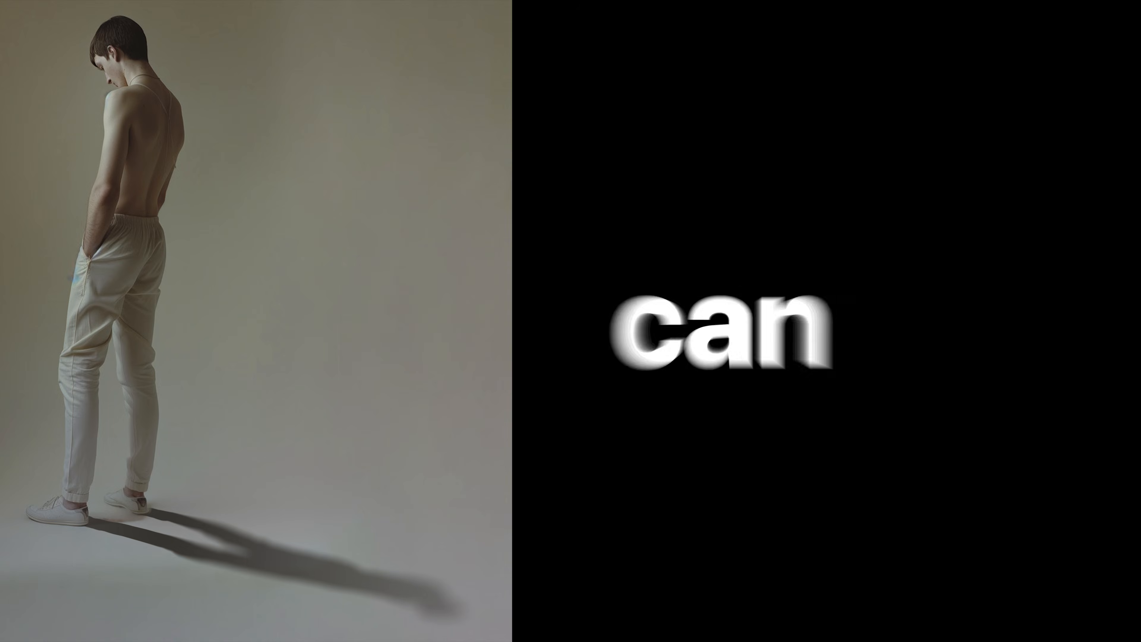